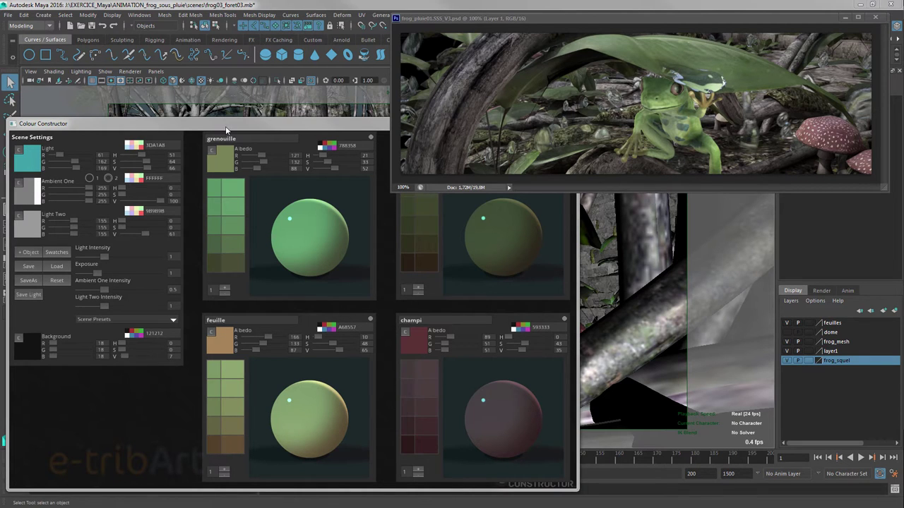
Move the Colour Constructor window forward so all four palettes, including tronc, show
{"action": "left_click_drag", "start_coordinate": [226, 130], "coordinate": [229, 119]}
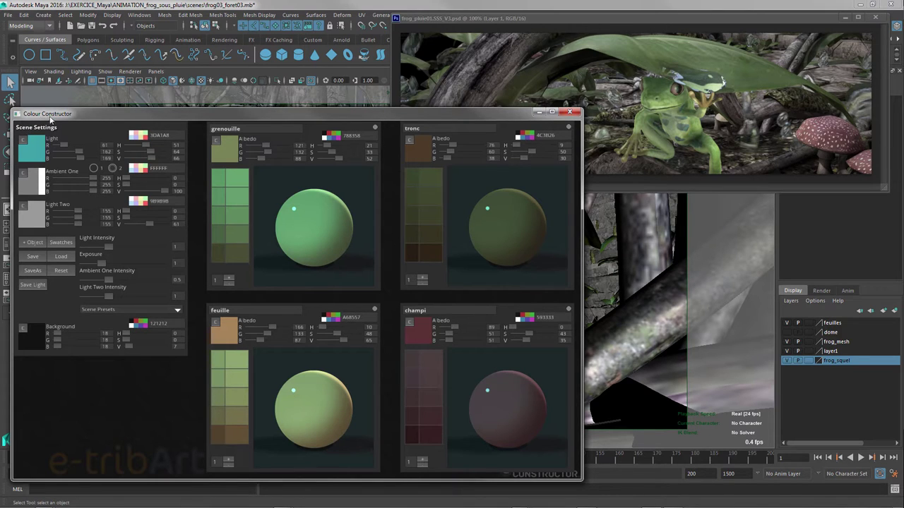
{"action": "left_click_drag", "start_coordinate": [49, 116], "coordinate": [53, 118]}
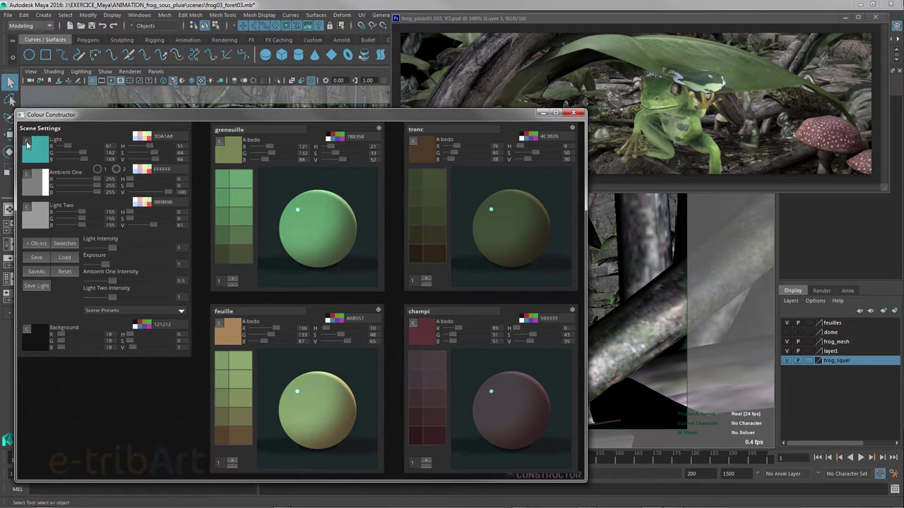
Recolour the main light to a muted blue-grey (R 91, G 137, B 150) in the Picker
{"action": "left_click", "coordinate": [29, 146]}
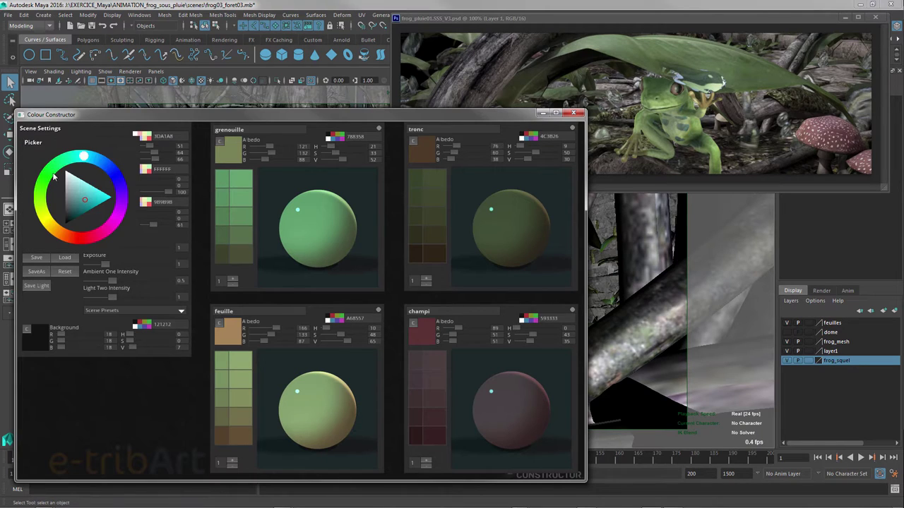
{"action": "left_click", "coordinate": [107, 166]}
{"action": "left_click_drag", "start_coordinate": [107, 167], "coordinate": [110, 168]}
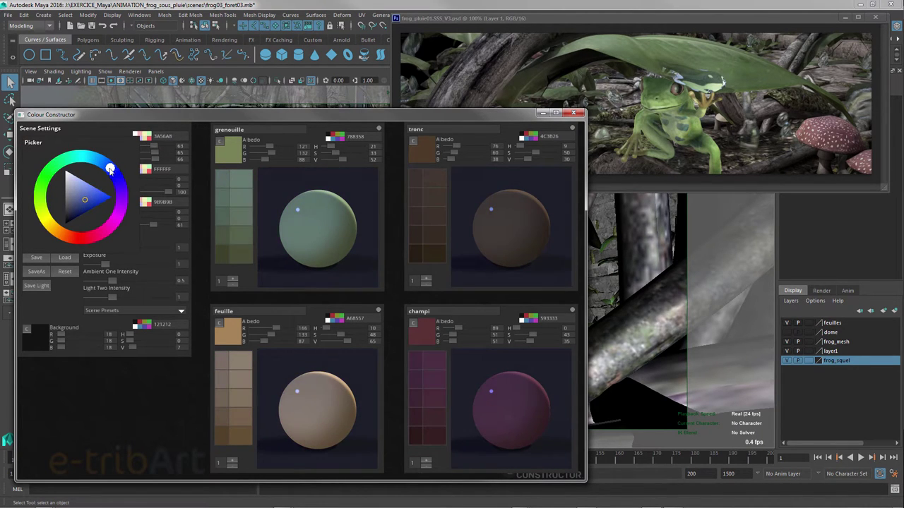
{"action": "mouse_move", "coordinate": [99, 200]}
{"action": "left_mouse_down"}
{"action": "mouse_move", "coordinate": [79, 199]}
{"action": "mouse_move", "coordinate": [91, 201]}
{"action": "left_mouse_up"}
{"action": "left_click", "coordinate": [90, 134]}
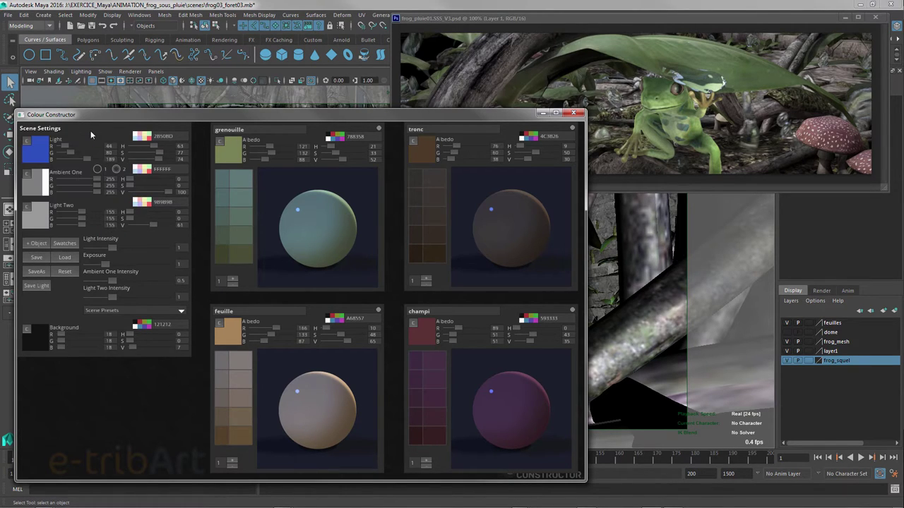
{"action": "left_click", "coordinate": [29, 143]}
{"action": "left_click", "coordinate": [76, 188]}
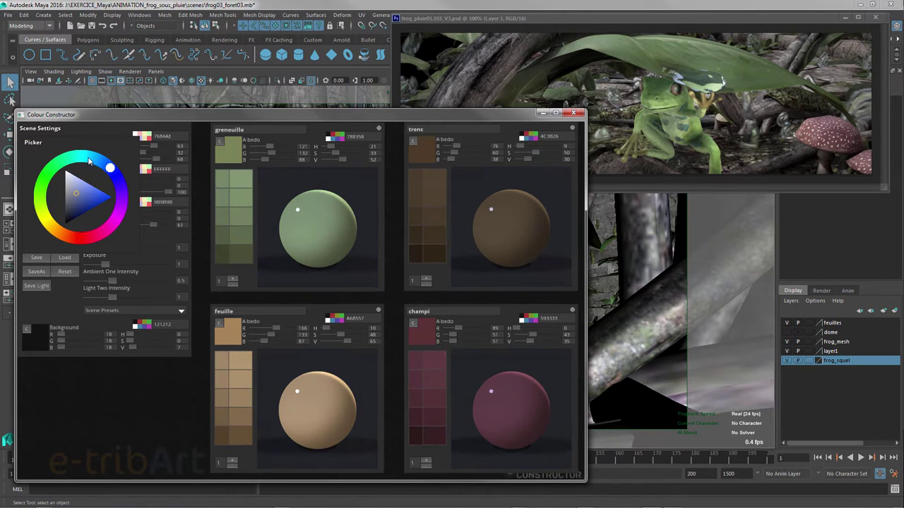
{"action": "left_click_drag", "start_coordinate": [93, 159], "coordinate": [82, 202]}
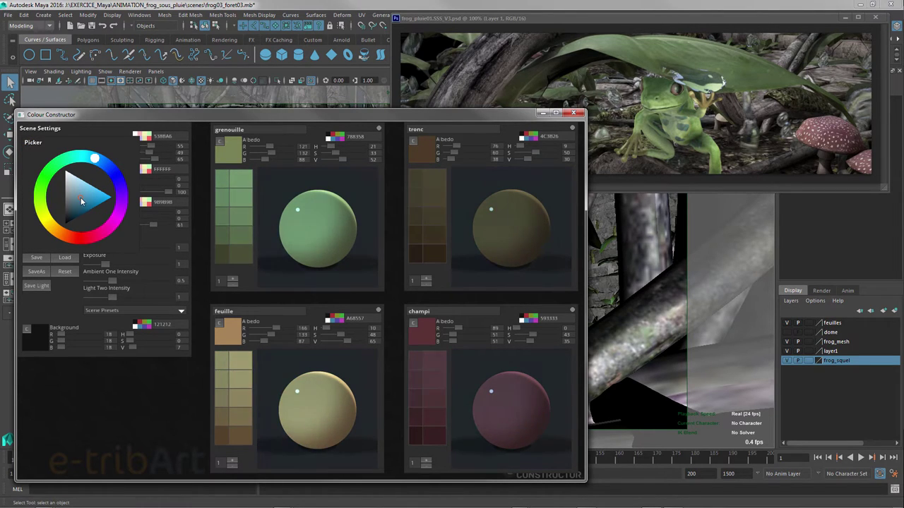
{"action": "left_click", "coordinate": [104, 128]}
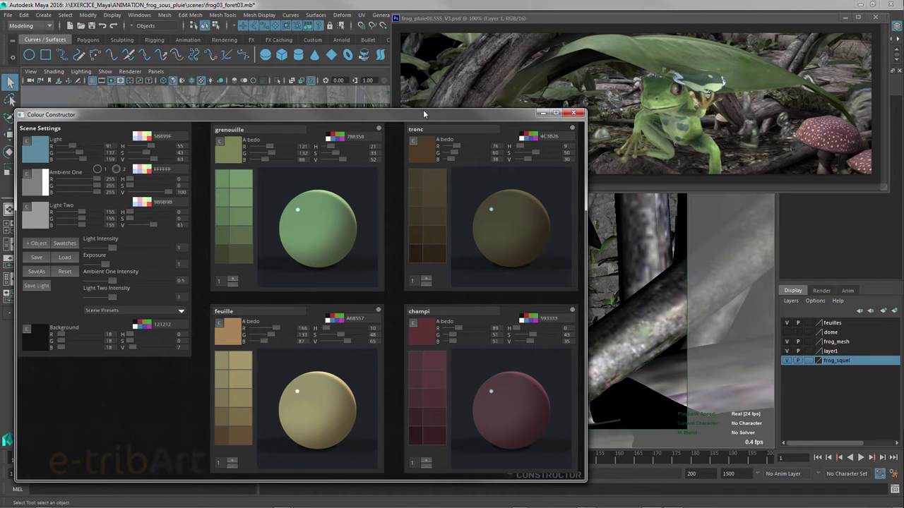
{"action": "left_click_drag", "start_coordinate": [422, 116], "coordinate": [424, 102]}
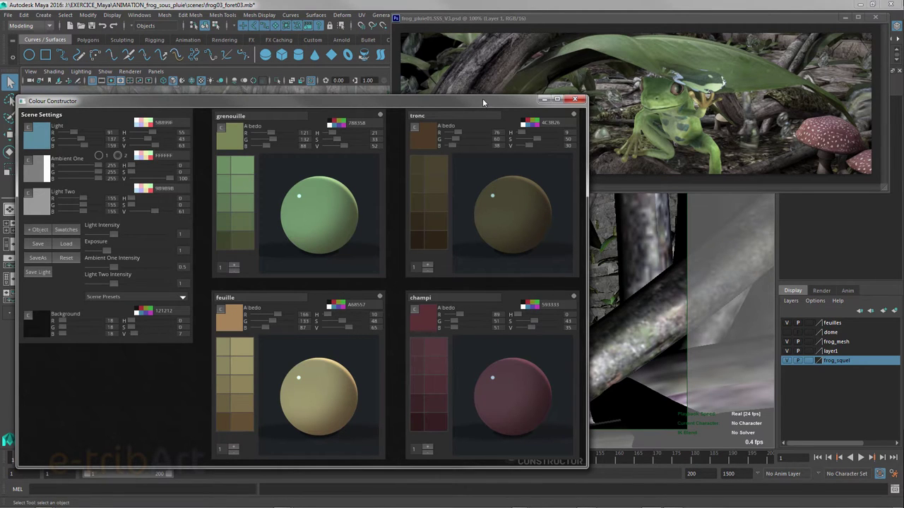
{"action": "left_click_drag", "start_coordinate": [482, 98], "coordinate": [486, 98]}
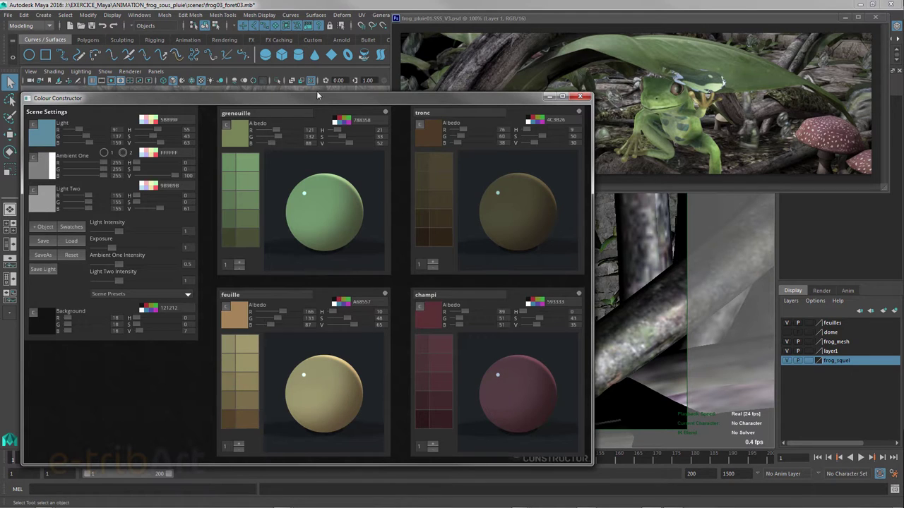
{"action": "left_click_drag", "start_coordinate": [318, 96], "coordinate": [314, 93]}
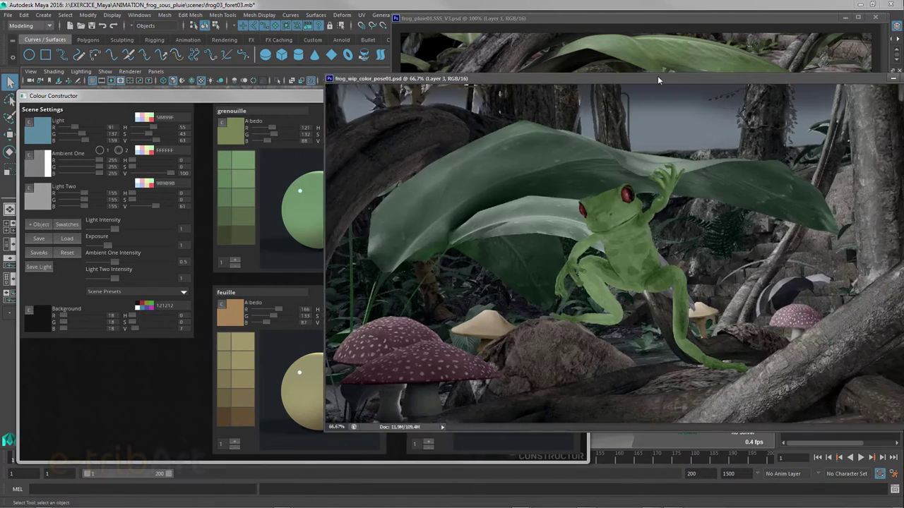
Centre frog_wip_color_pose01.psd as a greyscale view with the sky behind the trees white
{"action": "left_click_drag", "start_coordinate": [657, 75], "coordinate": [557, 49]}
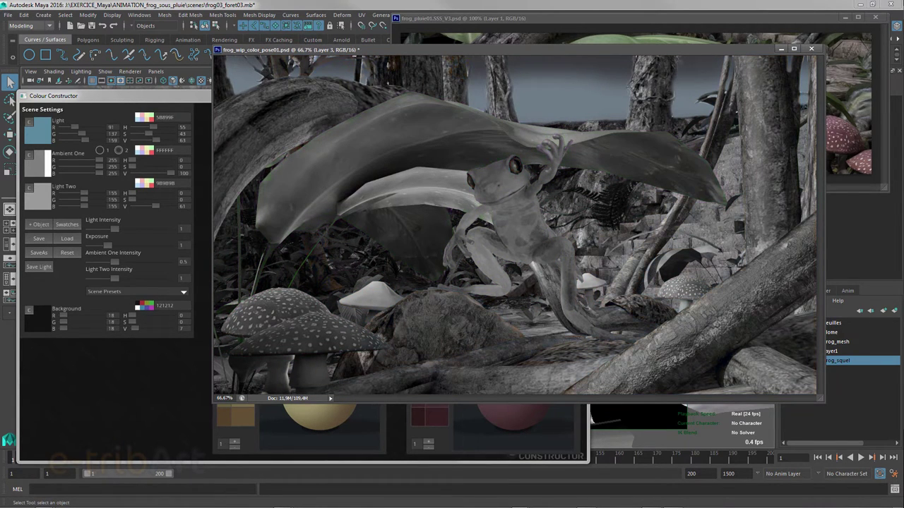
{"action": "mouse_move", "coordinate": [304, 49]}
{"action": "left_mouse_down"}
{"action": "mouse_move", "coordinate": [306, 66]}
{"action": "mouse_move", "coordinate": [315, 64]}
{"action": "left_mouse_up"}
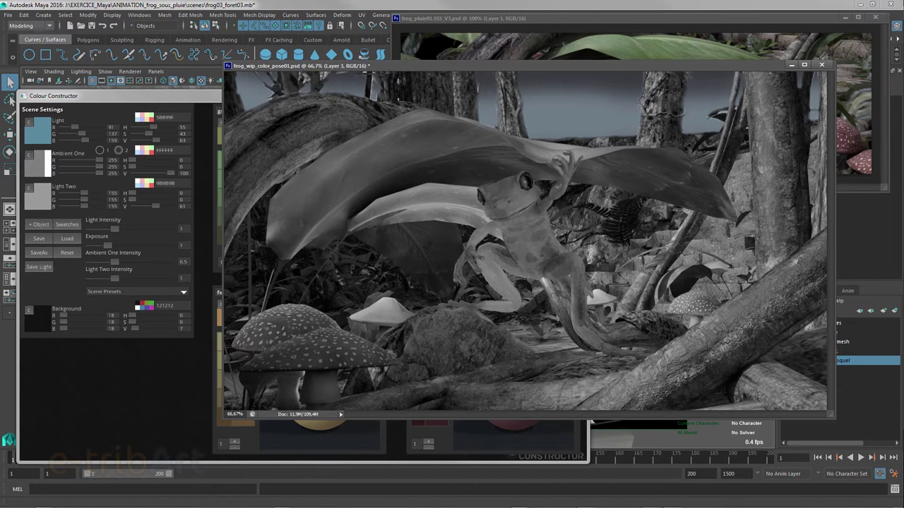
{"action": "key", "text": "Delete"}
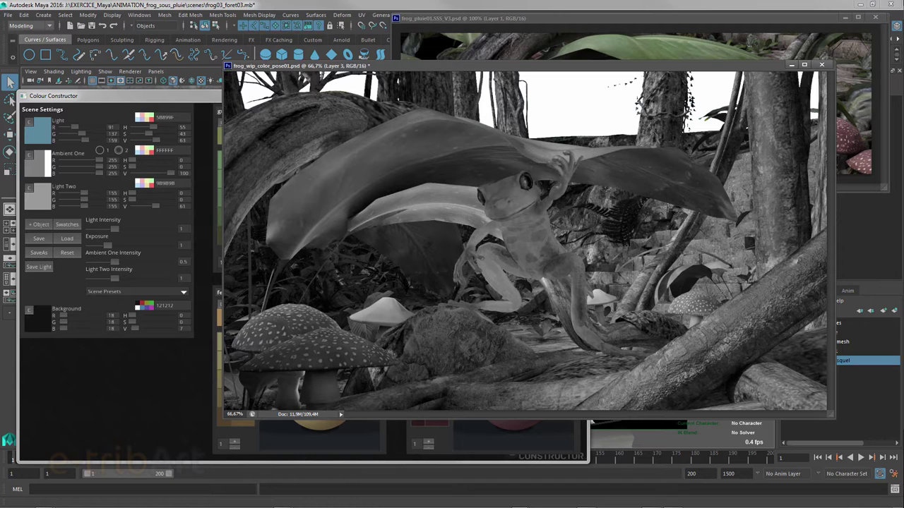
Compare the palette window against the greyscale frog render, then return to Colour Constructor
{"action": "left_click", "coordinate": [201, 95]}
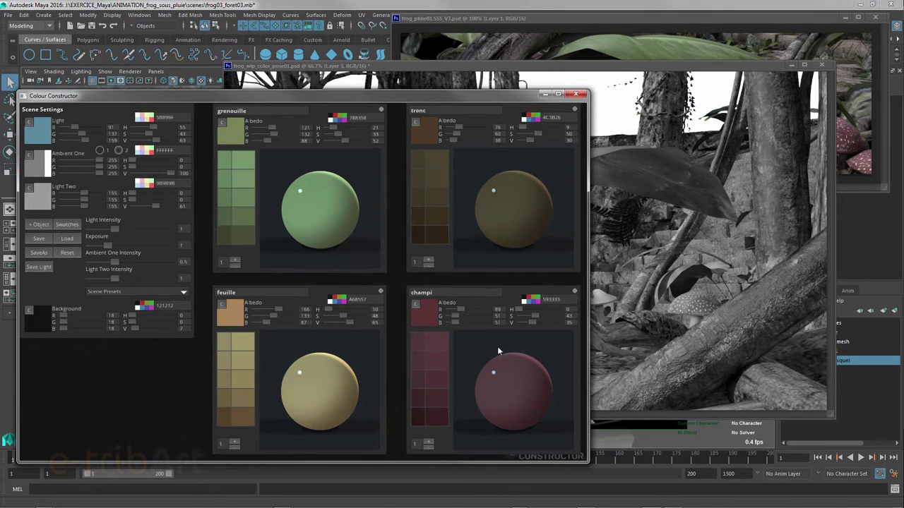
{"action": "left_click", "coordinate": [453, 65]}
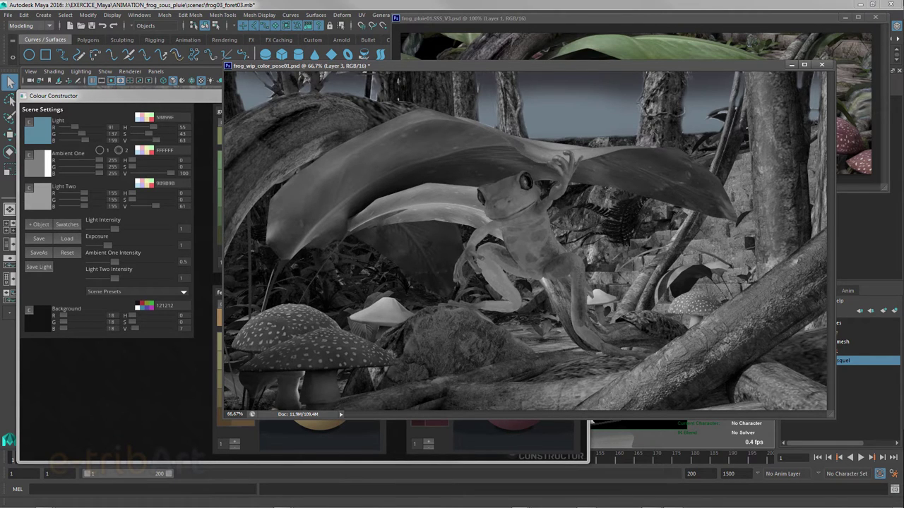
{"action": "left_click", "coordinate": [45, 103]}
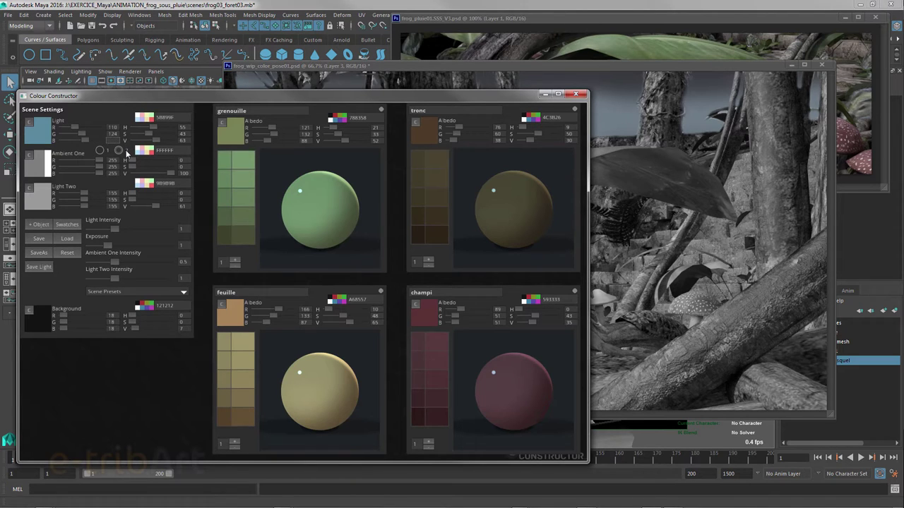
Set the main light to grey-teal R 110, G 137, B 134 with intensity 0.84
{"action": "type", "text": "134"}
{"action": "key", "text": "Return"}
{"action": "left_click", "coordinate": [115, 127]}
{"action": "mouse_move", "coordinate": [110, 228]}
{"action": "left_mouse_down"}
{"action": "mouse_move", "coordinate": [122, 233]}
{"action": "mouse_move", "coordinate": [111, 233]}
{"action": "left_mouse_up"}
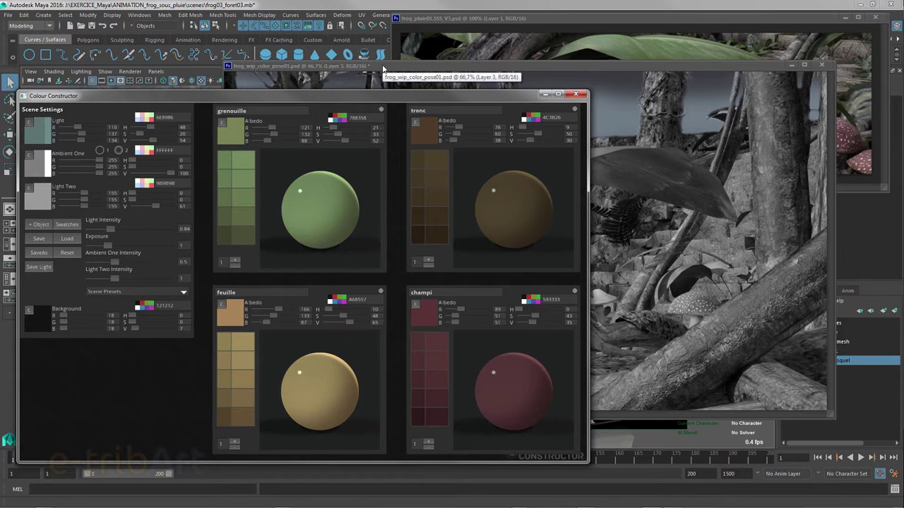
After checking the frog render, disable Light Two, leaving only the main and ambient lights
{"action": "left_click", "coordinate": [383, 67]}
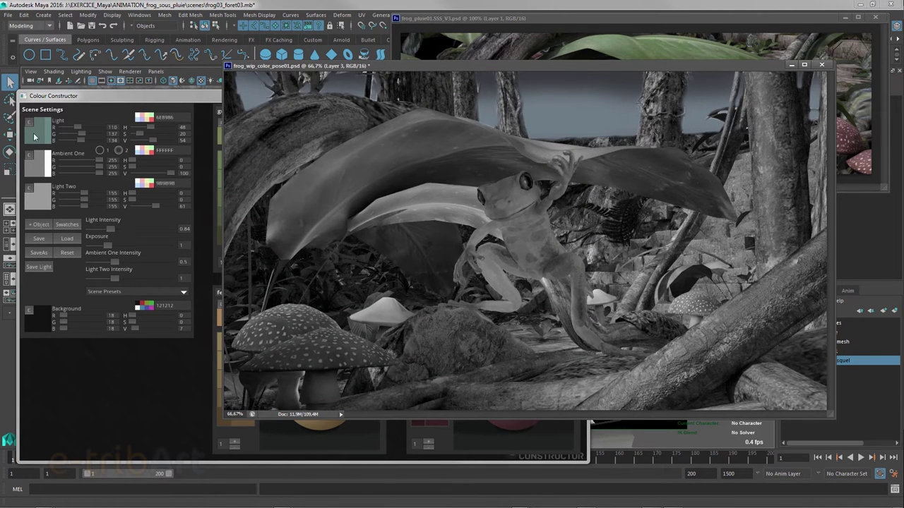
{"action": "left_click", "coordinate": [201, 96]}
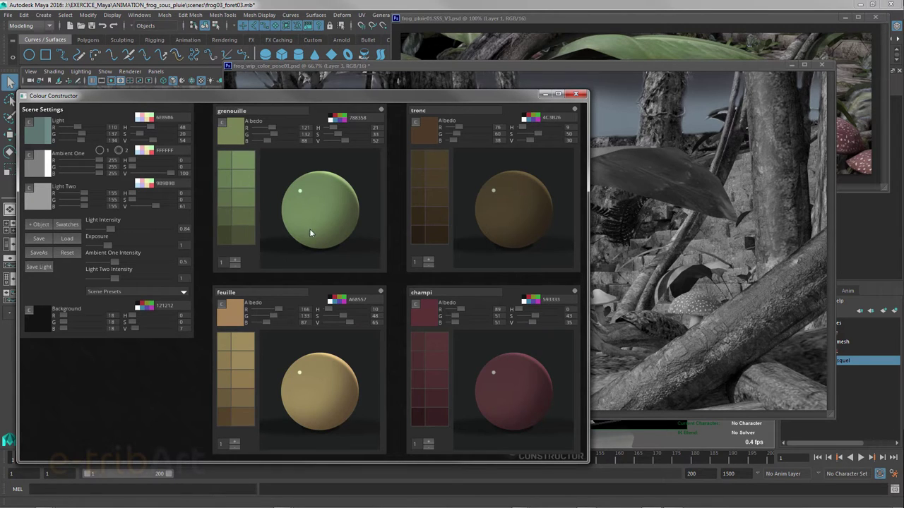
{"action": "left_click", "coordinate": [100, 150]}
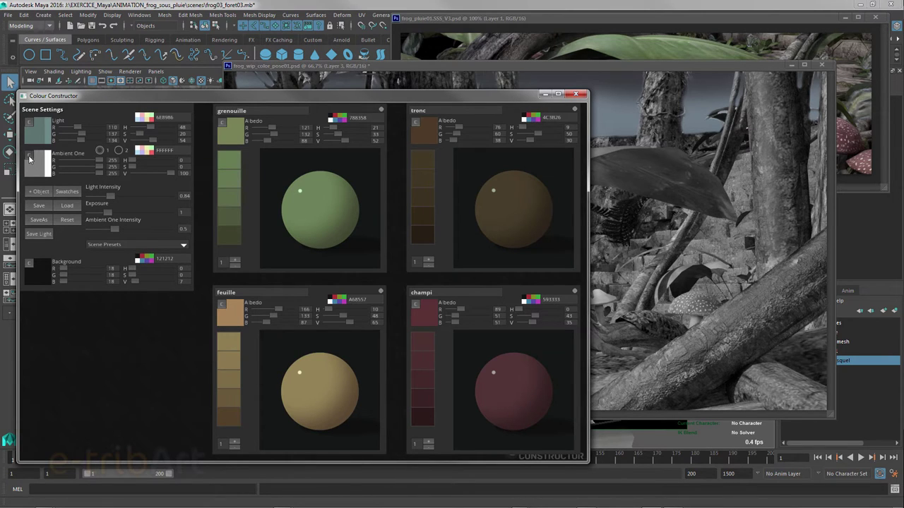
Tint Ambient One cool grey (R 138, G 154, B 155) and ease its intensity to 0.49
{"action": "left_click", "coordinate": [28, 155]}
{"action": "left_click", "coordinate": [60, 180]}
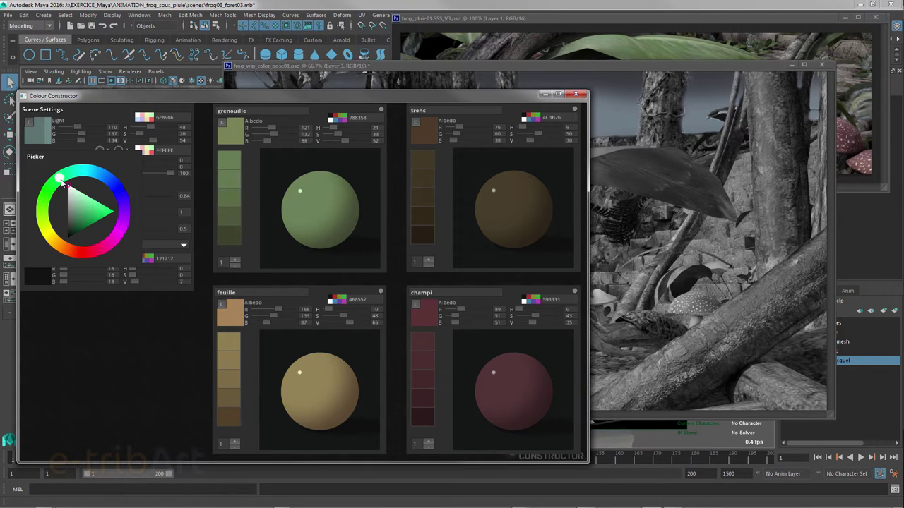
{"action": "left_click", "coordinate": [70, 209]}
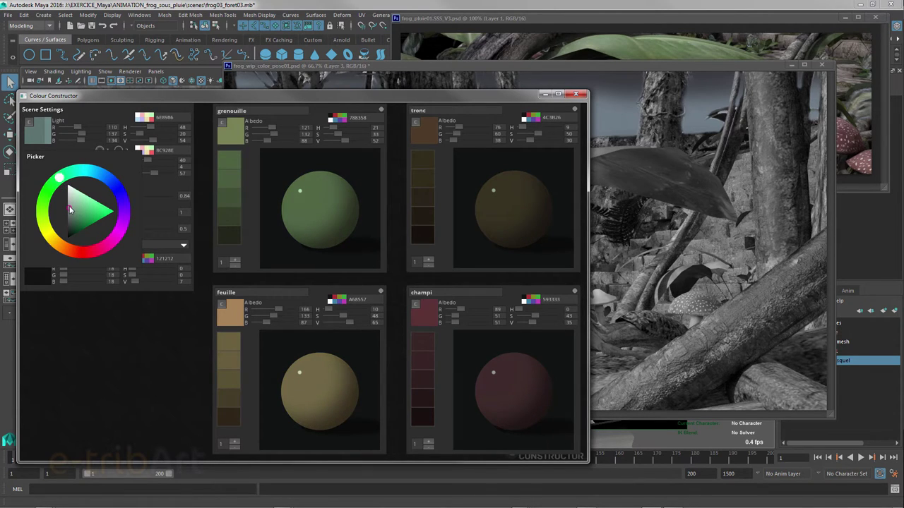
{"action": "left_click", "coordinate": [70, 207]}
{"action": "mouse_move", "coordinate": [70, 208]}
{"action": "left_mouse_down"}
{"action": "mouse_move", "coordinate": [91, 234]}
{"action": "mouse_move", "coordinate": [68, 204]}
{"action": "left_mouse_up"}
{"action": "left_click_drag", "start_coordinate": [60, 178], "coordinate": [67, 181]}
{"action": "left_click_drag", "start_coordinate": [68, 200], "coordinate": [71, 207]}
{"action": "left_click", "coordinate": [95, 110]}
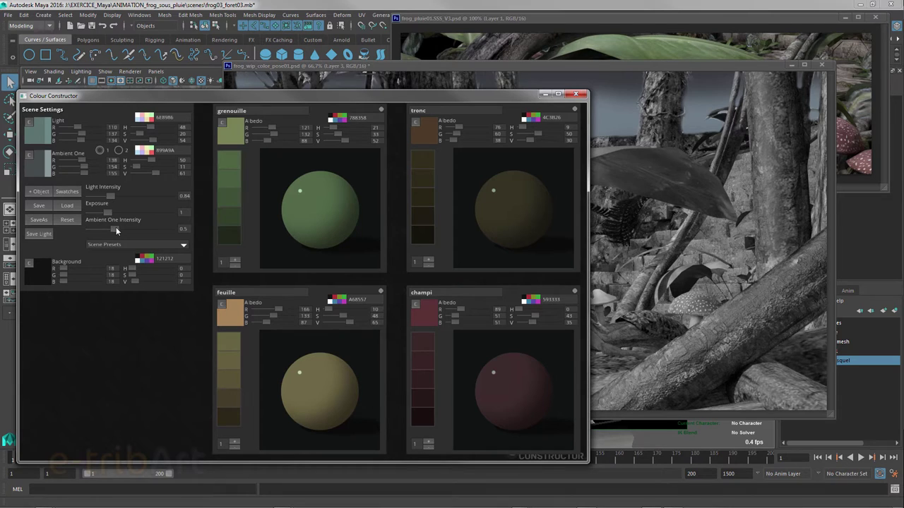
{"action": "left_click_drag", "start_coordinate": [116, 226], "coordinate": [117, 229]}
{"action": "left_click", "coordinate": [36, 191]}
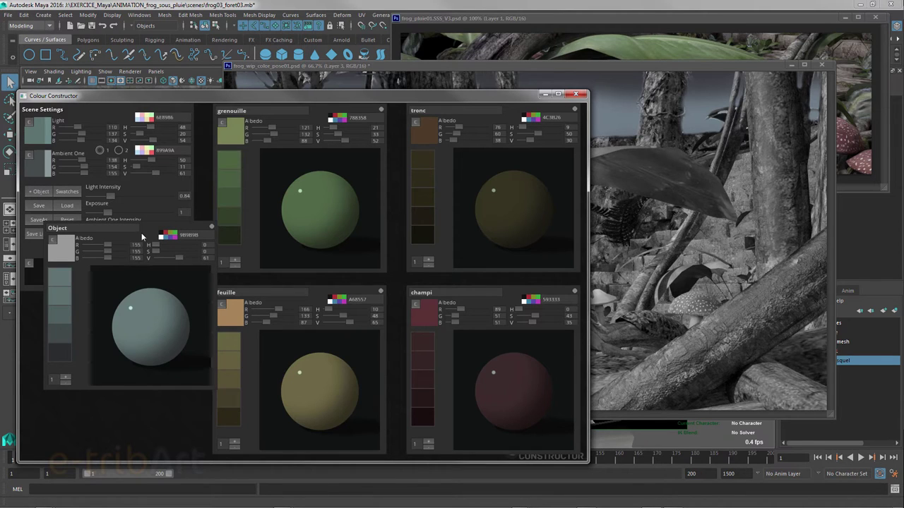
{"action": "left_click_drag", "start_coordinate": [162, 233], "coordinate": [176, 233]}
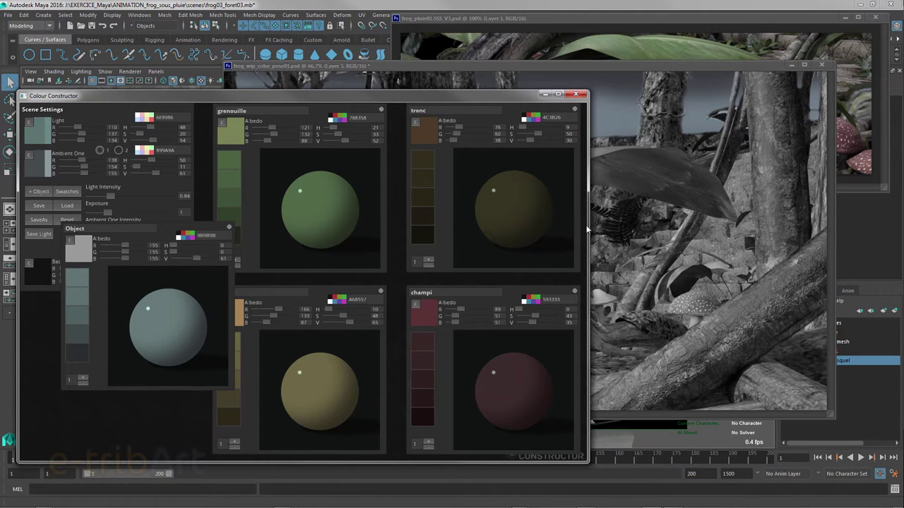
{"action": "left_click_drag", "start_coordinate": [586, 228], "coordinate": [833, 233]}
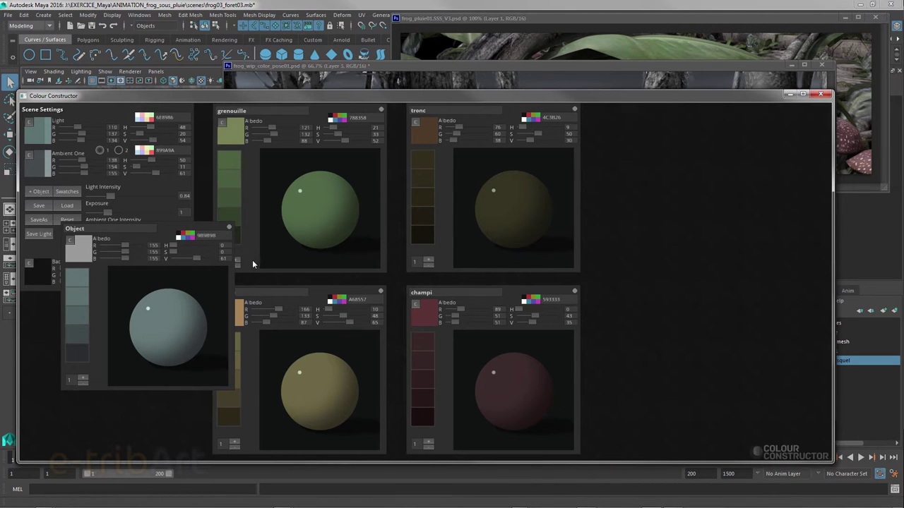
{"action": "left_click_drag", "start_coordinate": [167, 233], "coordinate": [690, 121]}
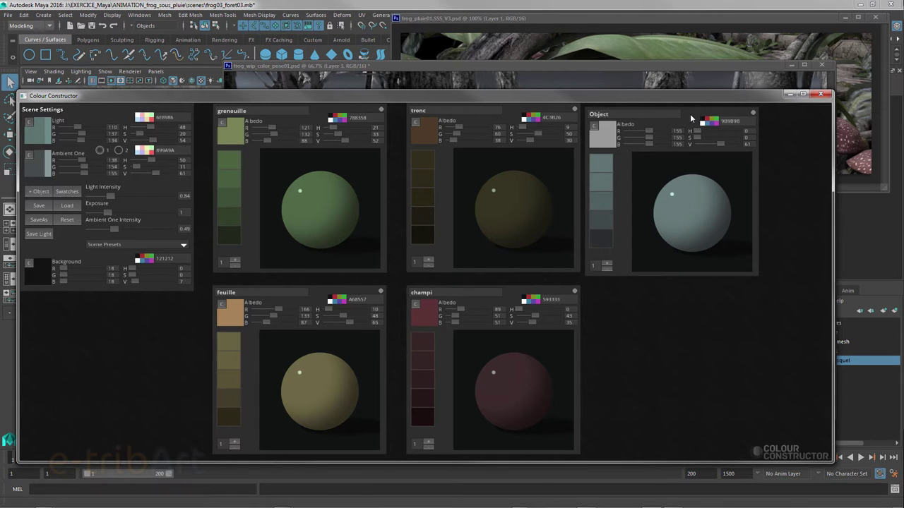
{"action": "mouse_move", "coordinate": [651, 99]}
{"action": "left_mouse_down"}
{"action": "mouse_move", "coordinate": [648, 232]}
{"action": "mouse_move", "coordinate": [643, 110]}
{"action": "left_mouse_up"}
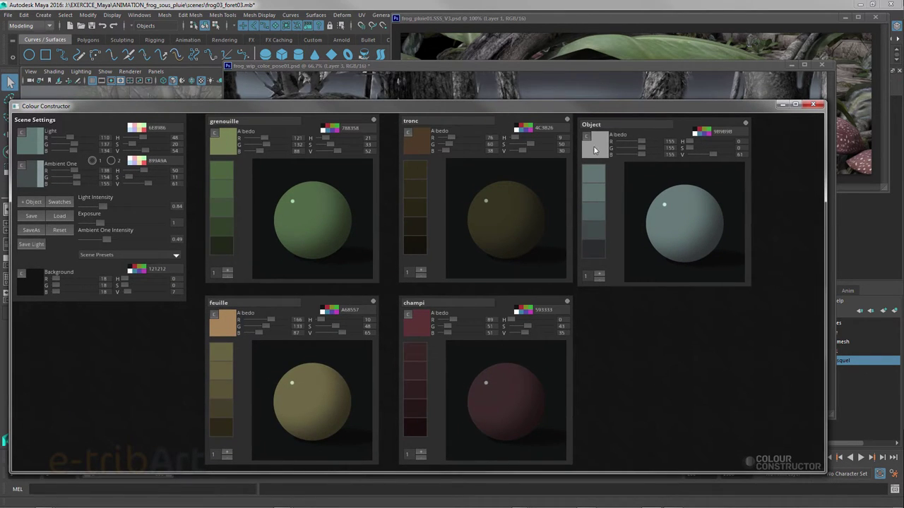
Shift the Object albedo to a muted grey-brown (R 123, G 109, B 93)
{"action": "left_click", "coordinate": [587, 138]}
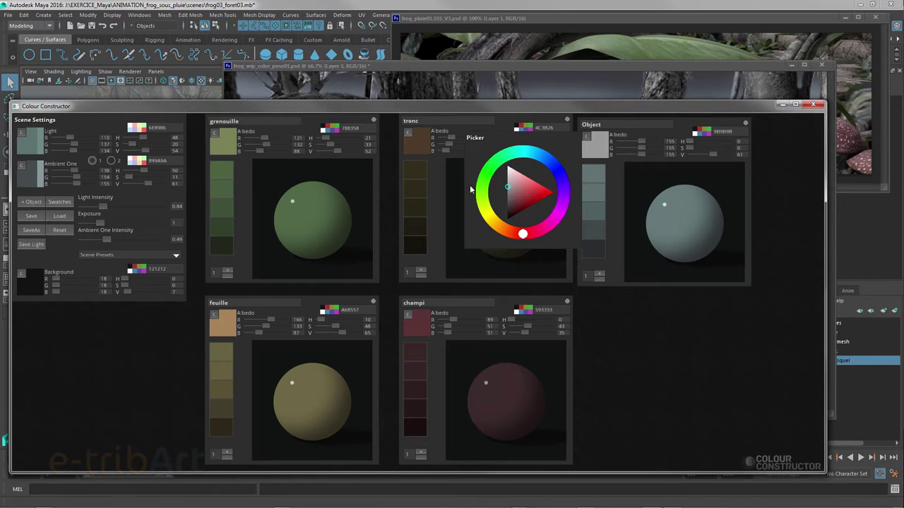
{"action": "left_click_drag", "start_coordinate": [506, 227], "coordinate": [503, 231]}
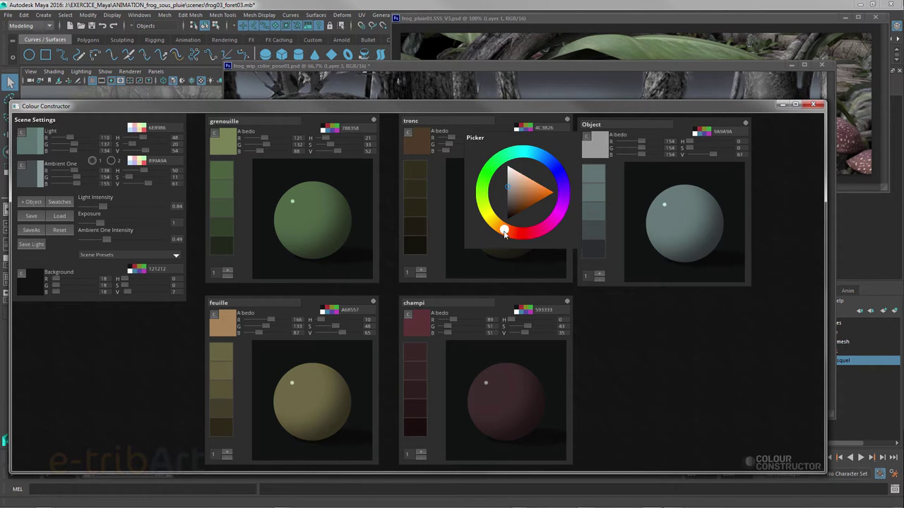
{"action": "left_click", "coordinate": [514, 203]}
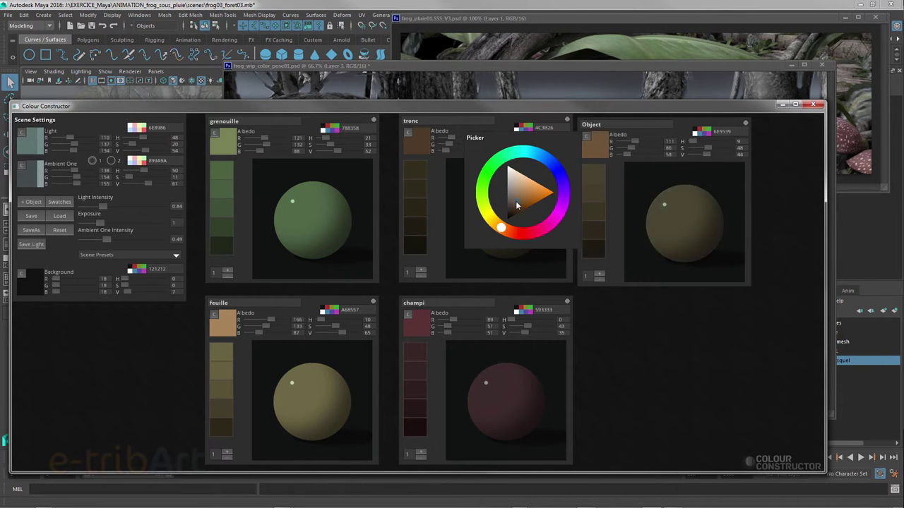
{"action": "left_click", "coordinate": [515, 203]}
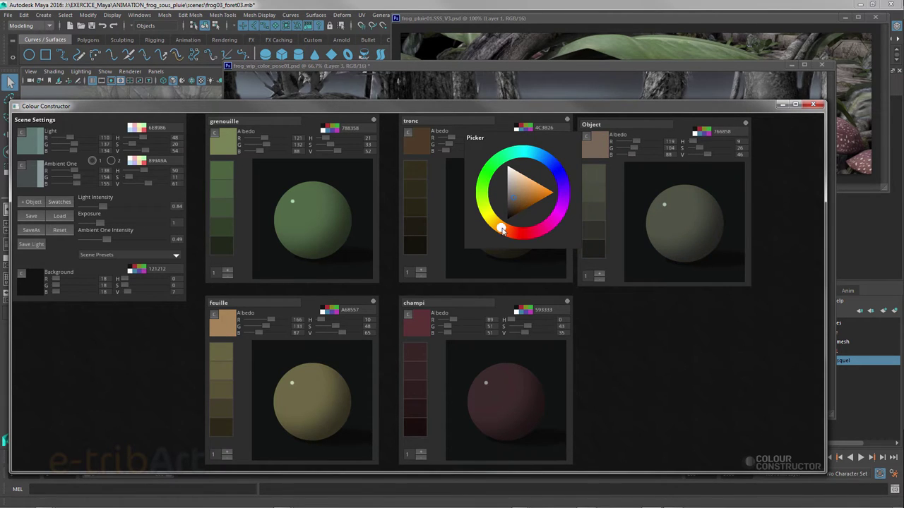
{"action": "mouse_move", "coordinate": [502, 228]}
{"action": "left_mouse_down"}
{"action": "mouse_move", "coordinate": [509, 233]}
{"action": "mouse_move", "coordinate": [501, 233]}
{"action": "left_mouse_up"}
Fine-tune the Object albedo to stone tone 7B6C5C and rename the panel 'rocher'
{"action": "left_click", "coordinate": [516, 201]}
{"action": "left_click", "coordinate": [683, 130]}
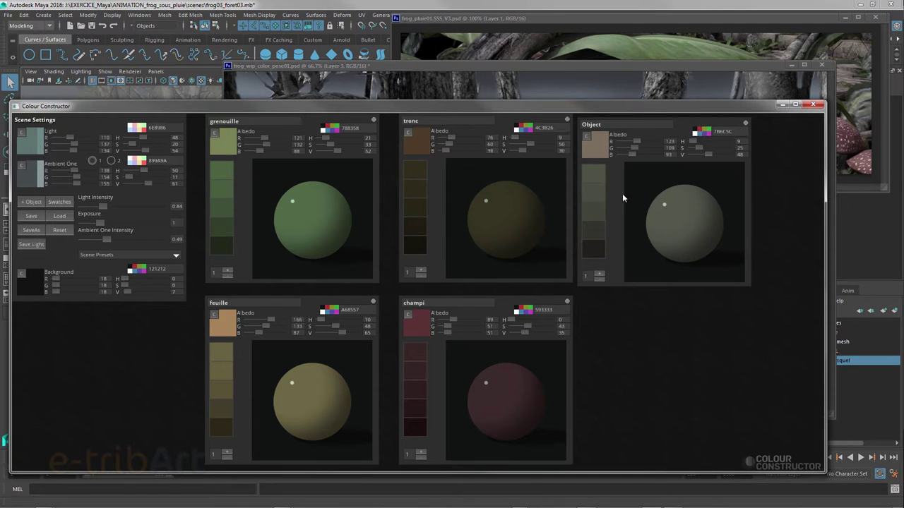
{"action": "double_click", "coordinate": [608, 125]}
{"action": "key", "text": "BackSpace"}
{"action": "key", "text": "BackSpace"}
{"action": "key", "text": "BackSpace"}
{"action": "key", "text": "BackSpace"}
{"action": "key", "text": "BackSpace"}
{"action": "key", "text": "BackSpace"}
{"action": "type", "text": "rocher"}
{"action": "left_click_drag", "start_coordinate": [442, 106], "coordinate": [439, 384]}
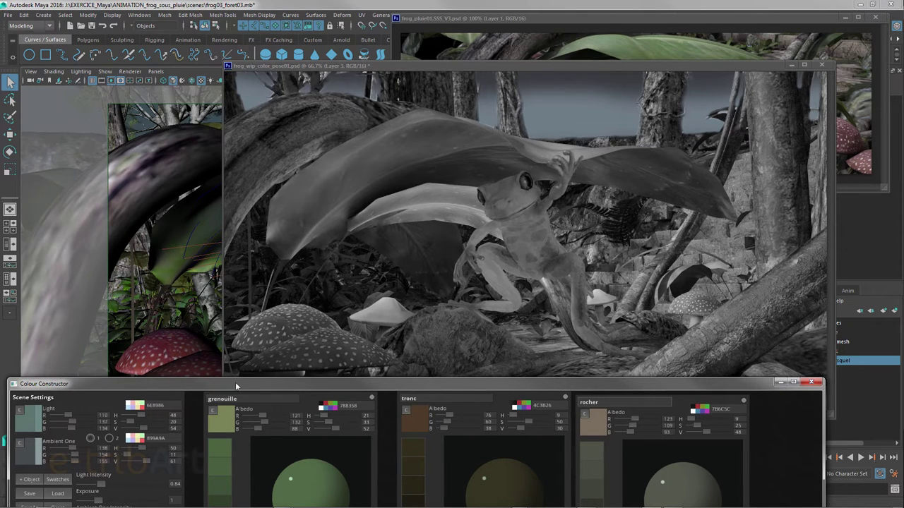
{"action": "left_click_drag", "start_coordinate": [236, 388], "coordinate": [257, 98]}
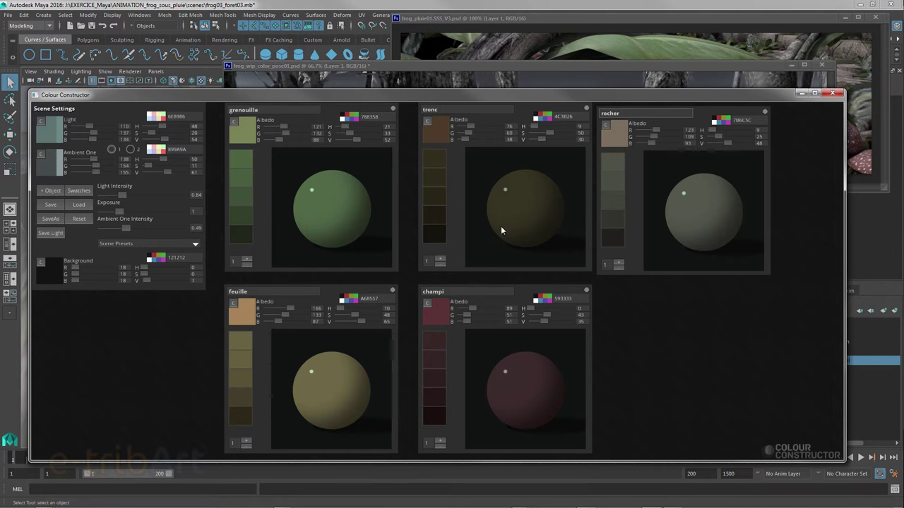
Keep the rocher panel title and browse Scene Presets without applying one
{"action": "left_click_drag", "start_coordinate": [511, 94], "coordinate": [512, 75]}
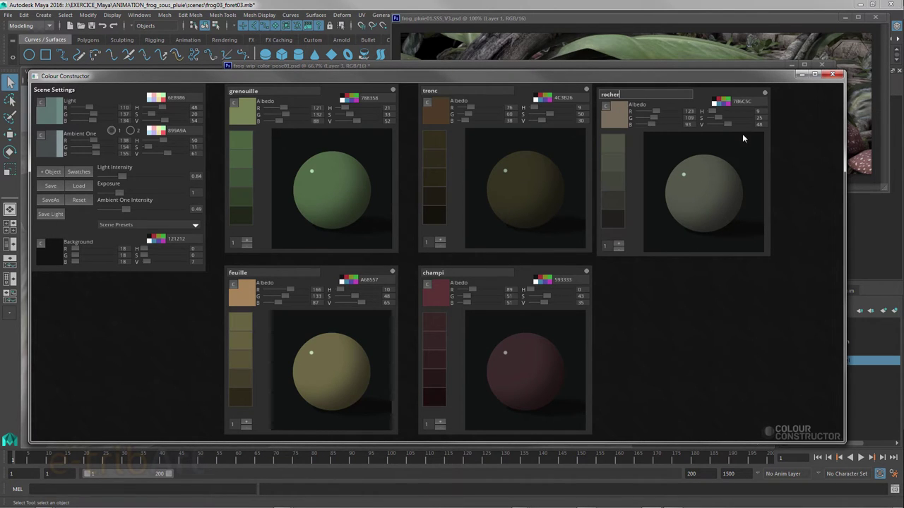
{"action": "left_click", "coordinate": [53, 188]}
{"action": "left_click", "coordinate": [137, 224]}
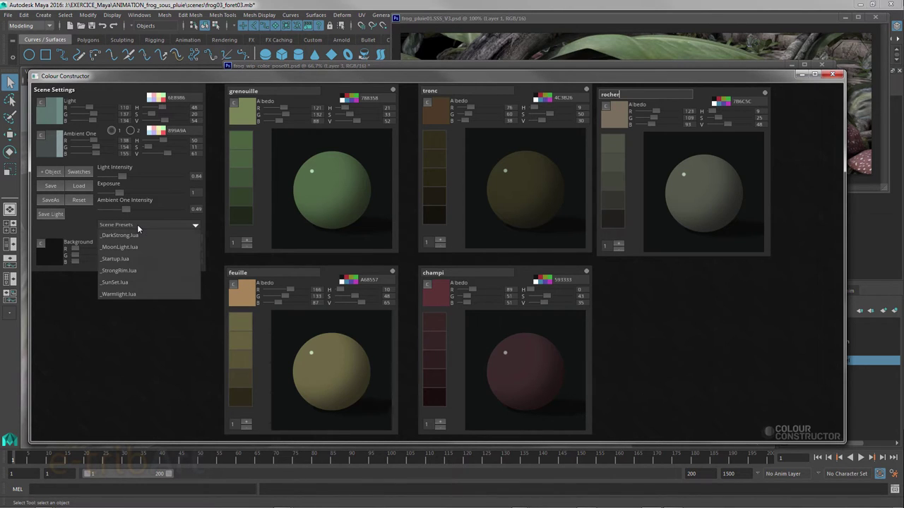
{"action": "left_click", "coordinate": [81, 218]}
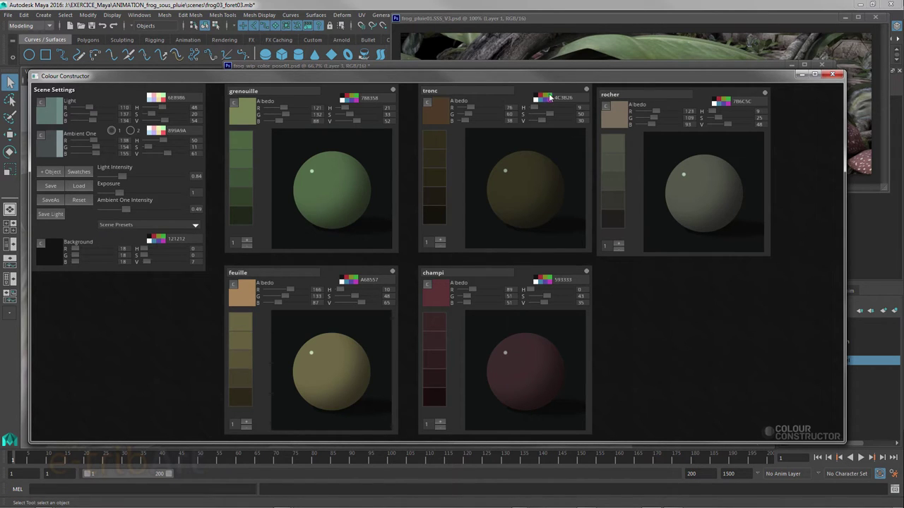
Move the palette window aside and bring the greyscale frog render to the front
{"action": "left_click_drag", "start_coordinate": [642, 77], "coordinate": [640, 83]}
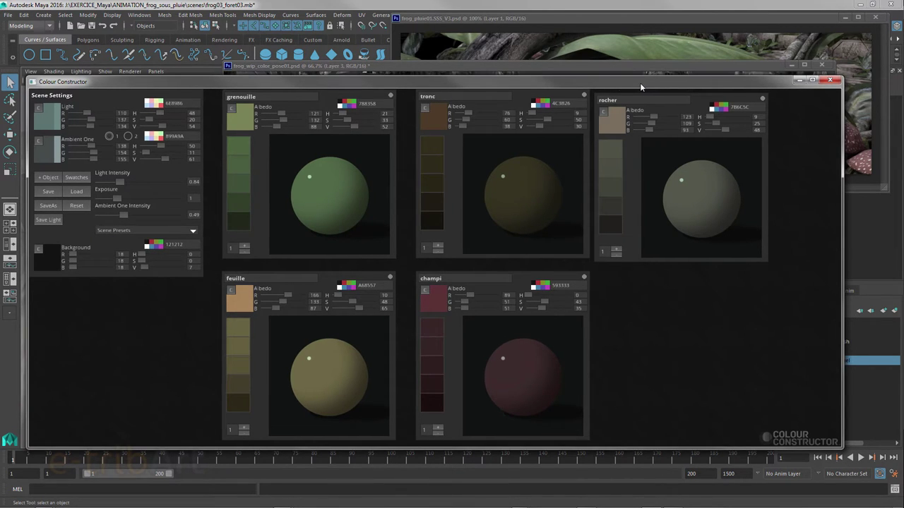
{"action": "left_click_drag", "start_coordinate": [571, 81], "coordinate": [467, 158]}
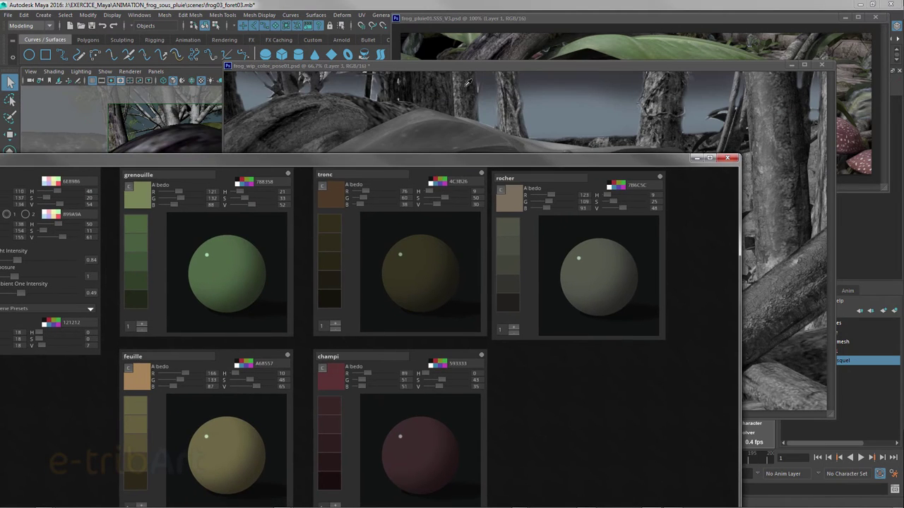
{"action": "left_click", "coordinate": [467, 67]}
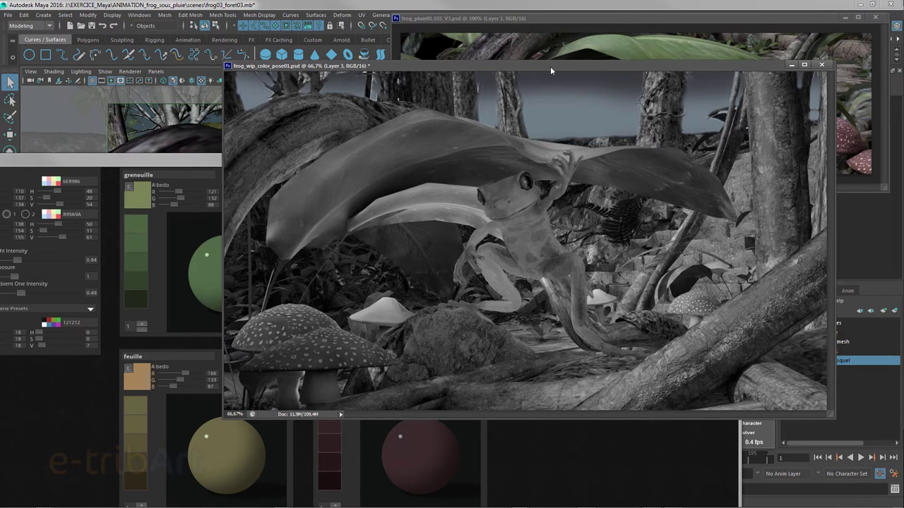
Tint the frog in the greyscale render light green to match the grenouille swatch
{"action": "left_click_drag", "start_coordinate": [551, 70], "coordinate": [545, 69]}
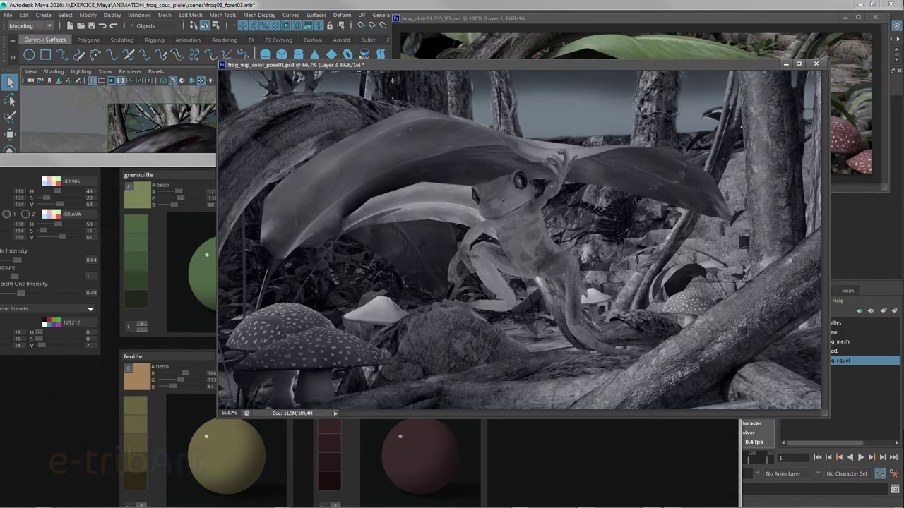
{"action": "key", "text": "ctrl+z"}
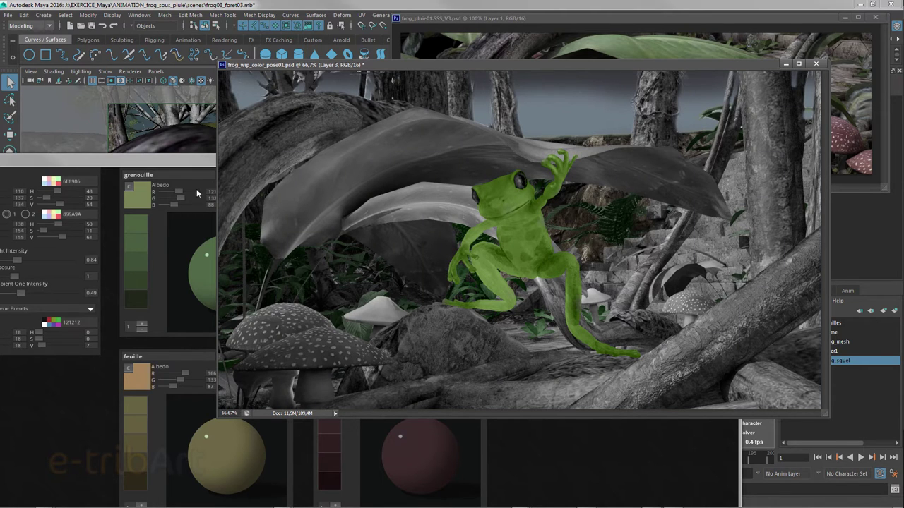
Remove the grey overlay to show the frog scene's colours, then slide the render window right
{"action": "left_click", "coordinate": [138, 196]}
{"action": "key", "text": "ctrl+z"}
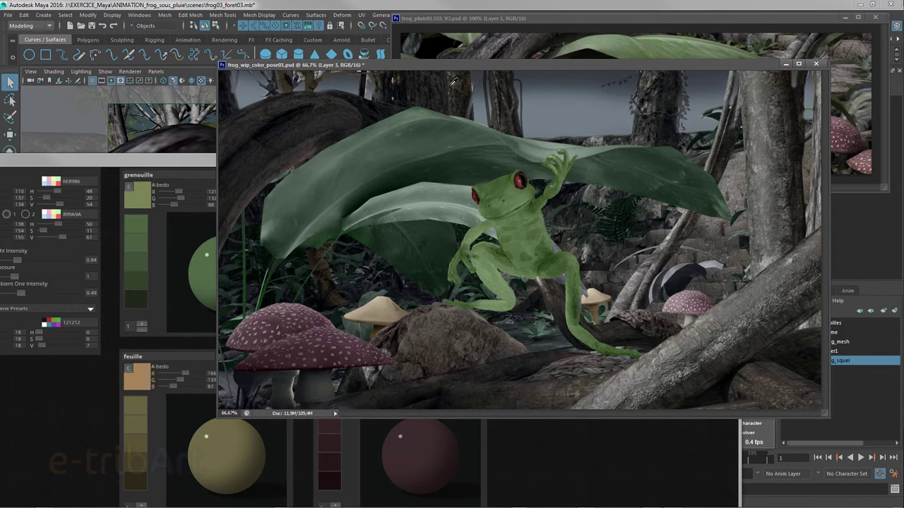
{"action": "left_click_drag", "start_coordinate": [452, 66], "coordinate": [493, 60]}
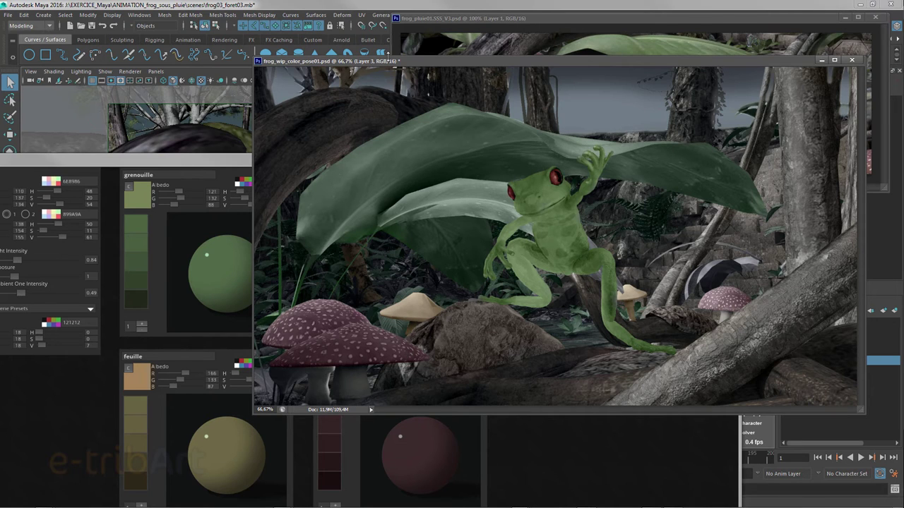
{"action": "mouse_move", "coordinate": [395, 60]}
{"action": "left_mouse_down"}
{"action": "mouse_move", "coordinate": [434, 70]}
{"action": "mouse_move", "coordinate": [418, 82]}
{"action": "mouse_move", "coordinate": [900, 120]}
{"action": "left_mouse_up"}
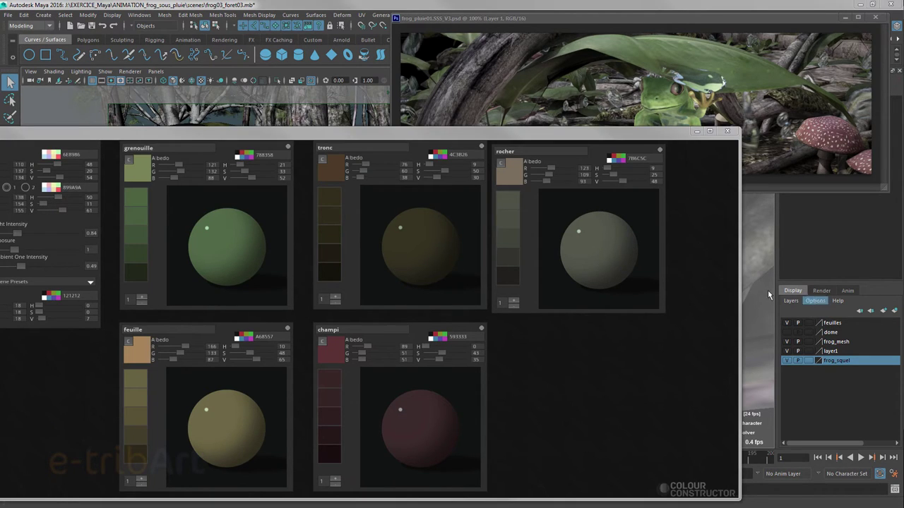
Minimise the Colour Constructor palette window and close the Photoshop frog image
{"action": "left_click", "coordinate": [281, 135]}
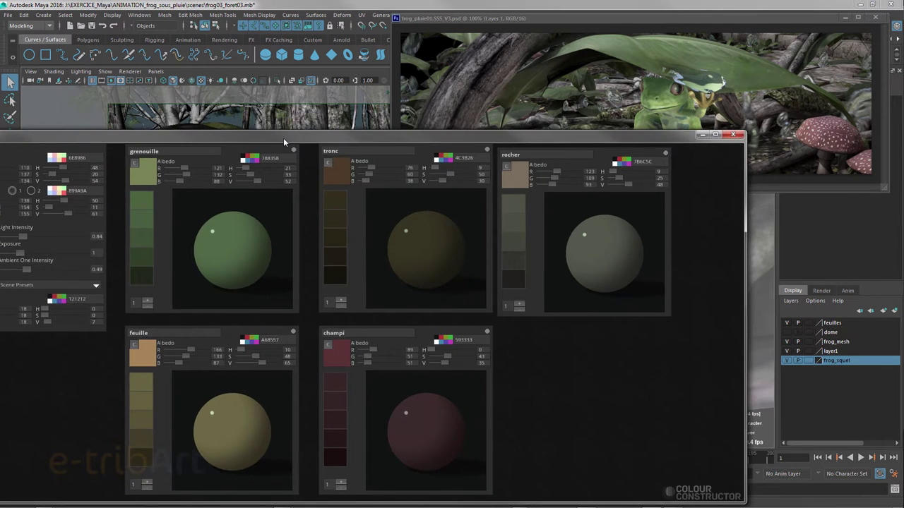
{"action": "mouse_move", "coordinate": [283, 138]}
{"action": "left_mouse_down"}
{"action": "mouse_move", "coordinate": [467, 143]}
{"action": "mouse_move", "coordinate": [326, 134]}
{"action": "left_mouse_up"}
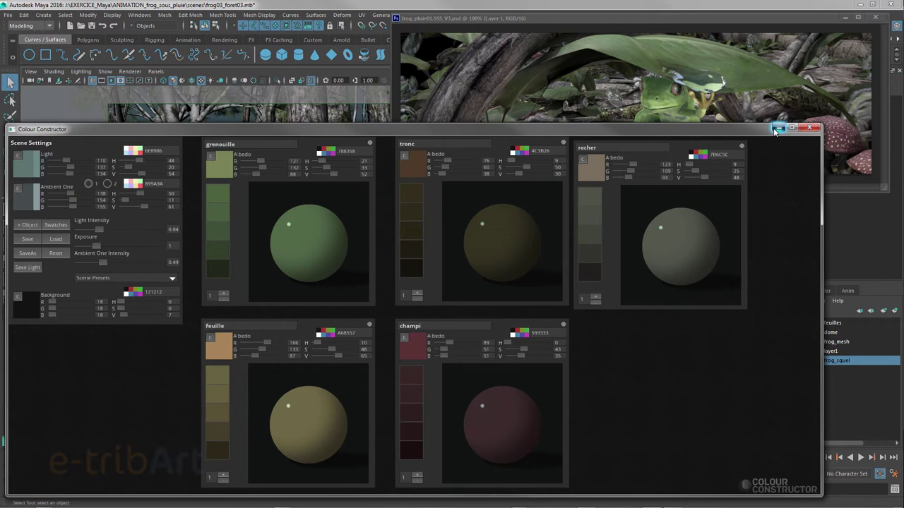
{"action": "left_click", "coordinate": [777, 128]}
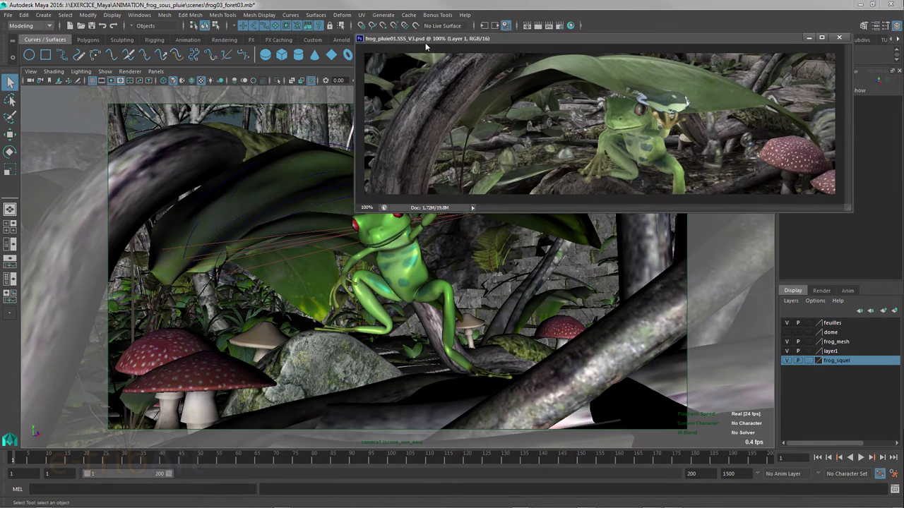
{"action": "left_click_drag", "start_coordinate": [464, 25], "coordinate": [420, 53]}
{"action": "left_click", "coordinate": [828, 46]}
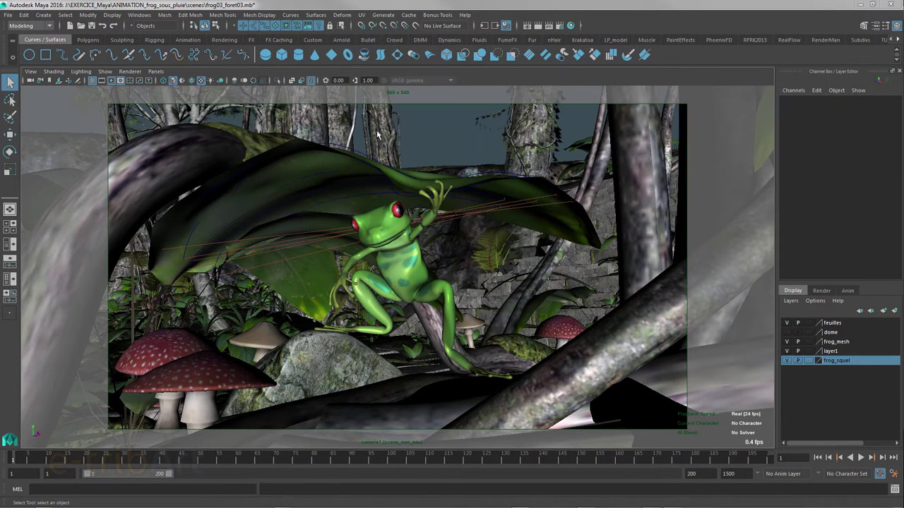
Start a new empty scene, discarding unsaved changes to the forest scene
{"action": "left_click", "coordinate": [12, 15]}
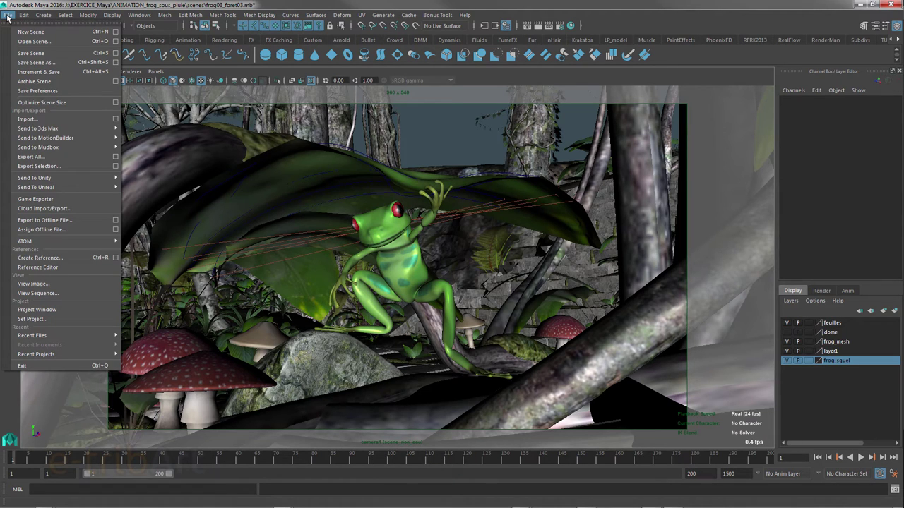
{"action": "left_click", "coordinate": [31, 32]}
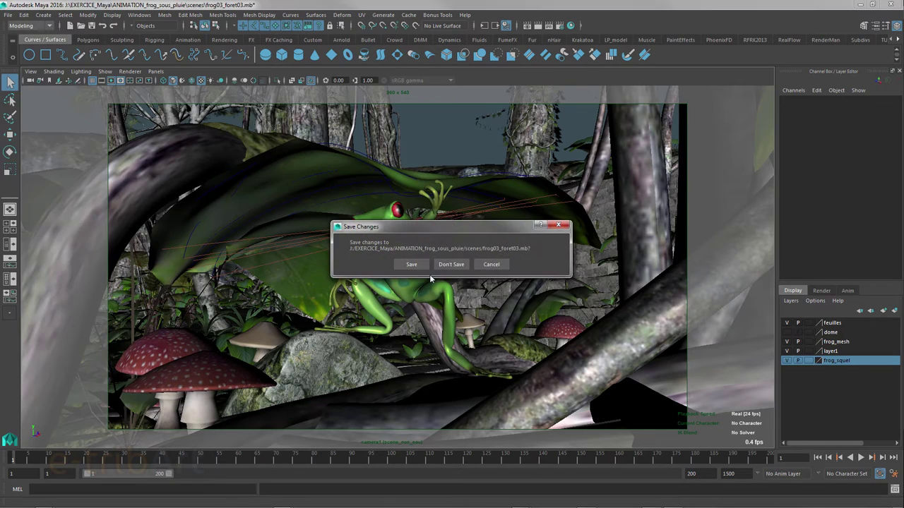
{"action": "left_click", "coordinate": [451, 265]}
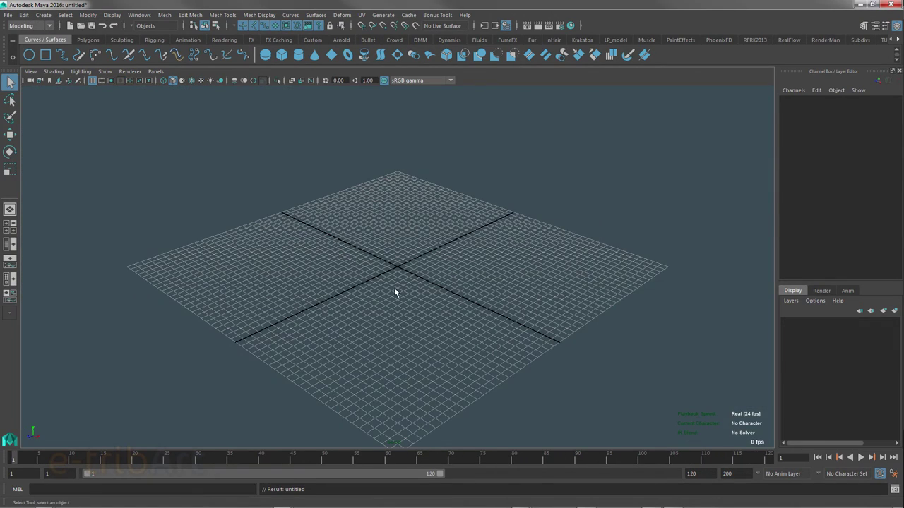
{"action": "mouse_move", "coordinate": [395, 289]}
{"action": "left_mouse_down", "text": "alt"}
{"action": "mouse_move", "coordinate": [456, 284]}
{"action": "mouse_move", "coordinate": [413, 303]}
{"action": "mouse_move", "coordinate": [328, 213]}
{"action": "left_mouse_up", "text": "alt"}
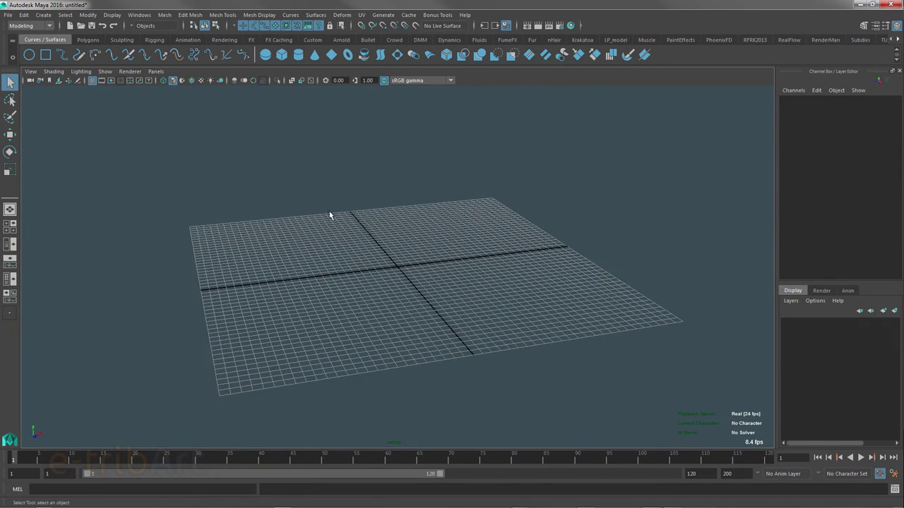
Create a polygon plane for the ground and scale it uniformly to about 150.96
{"action": "left_click", "coordinate": [88, 15]}
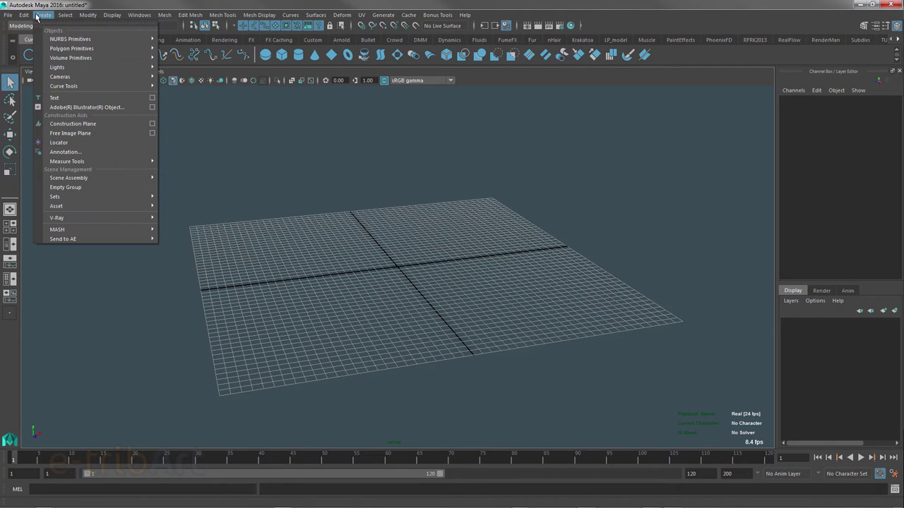
{"action": "mouse_move", "coordinate": [71, 48]}
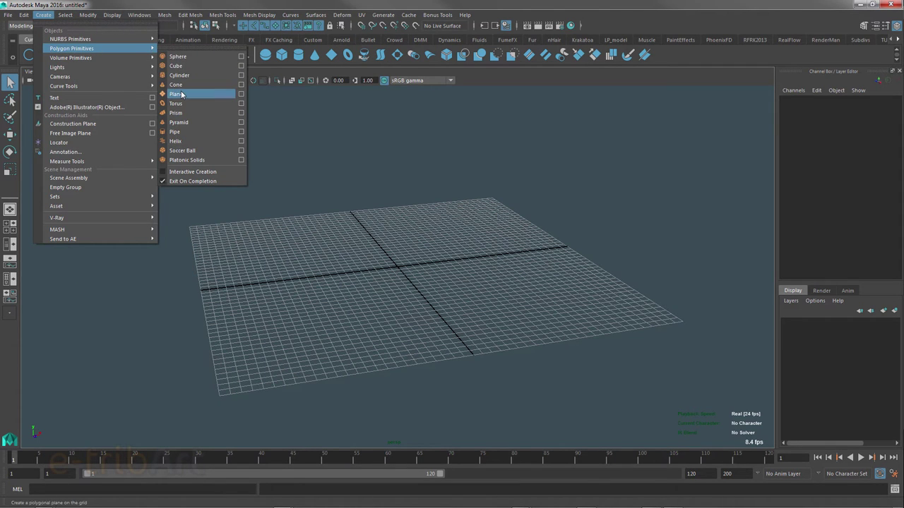
{"action": "left_click", "coordinate": [181, 95]}
{"action": "key", "text": "r"}
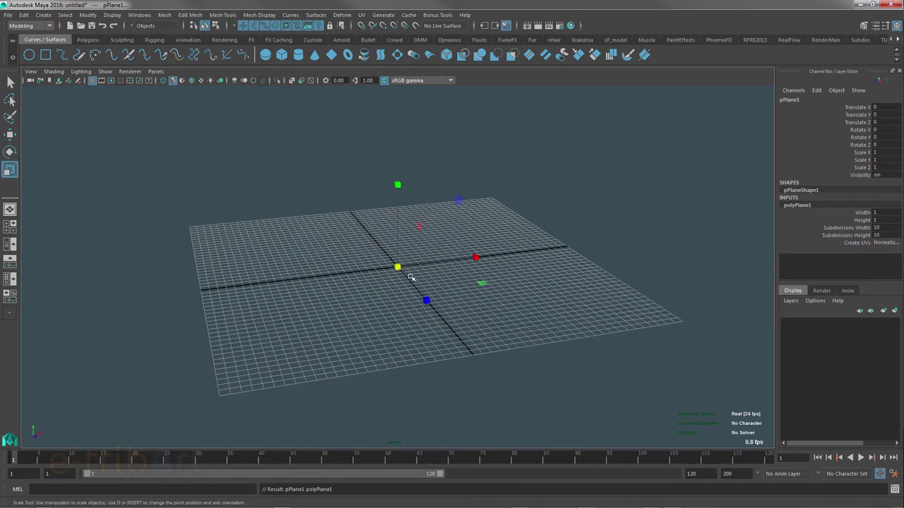
{"action": "mouse_move", "coordinate": [398, 268]}
{"action": "left_mouse_down"}
{"action": "mouse_move", "coordinate": [446, 288]}
{"action": "mouse_move", "coordinate": [446, 268]}
{"action": "left_mouse_up"}
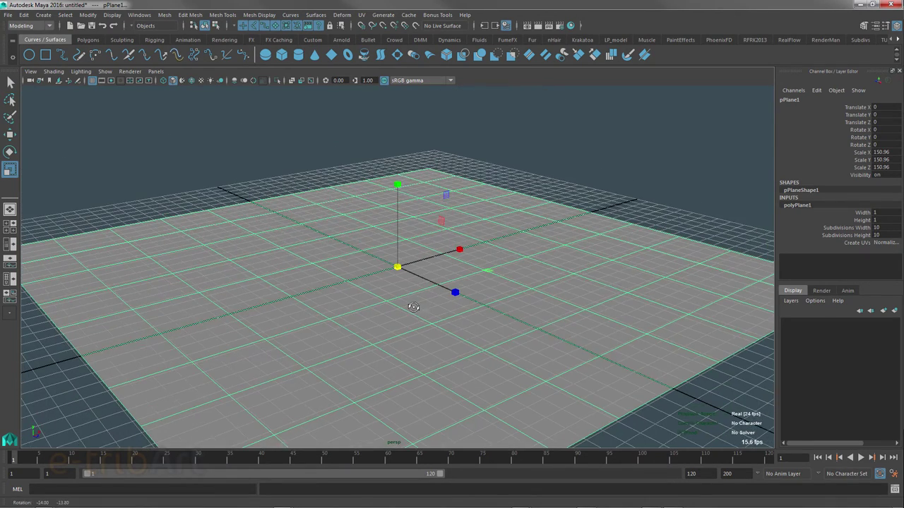
Add a polygon cube, scale it to 17.096 and stretch it tall along Y
{"action": "left_click", "coordinate": [43, 15]}
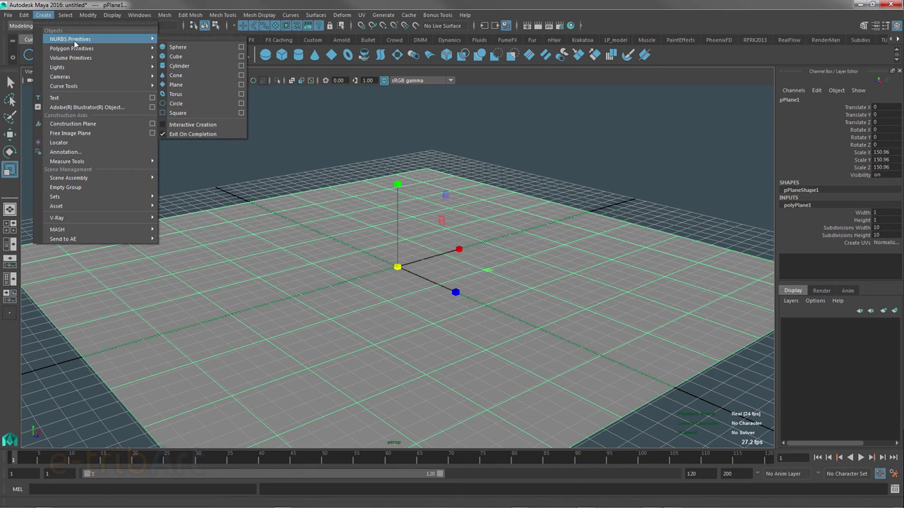
{"action": "mouse_move", "coordinate": [72, 48]}
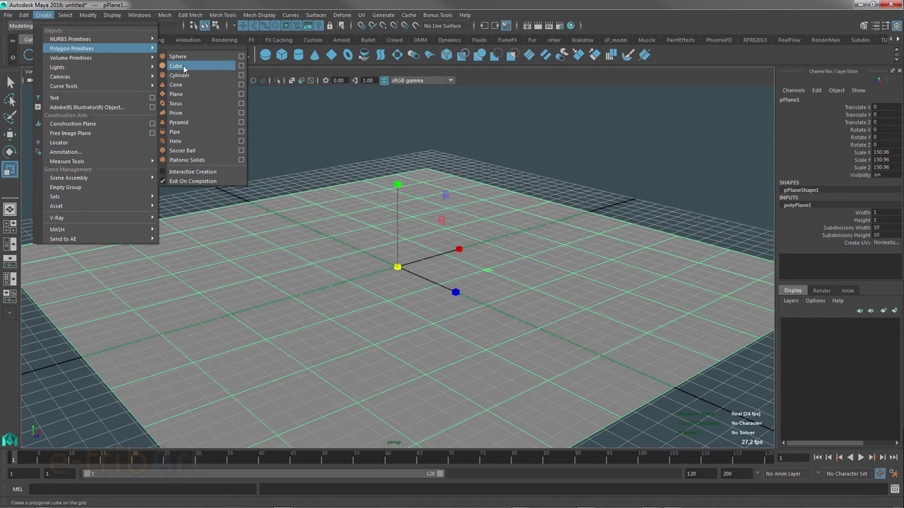
{"action": "left_click", "coordinate": [176, 65]}
{"action": "left_click_drag", "start_coordinate": [389, 264], "coordinate": [451, 267]}
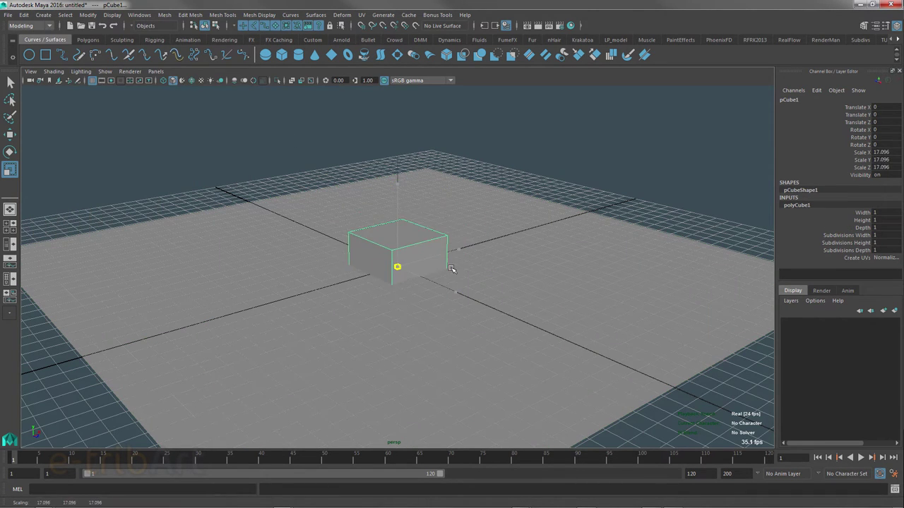
{"action": "left_click_drag", "start_coordinate": [399, 185], "coordinate": [399, 85]}
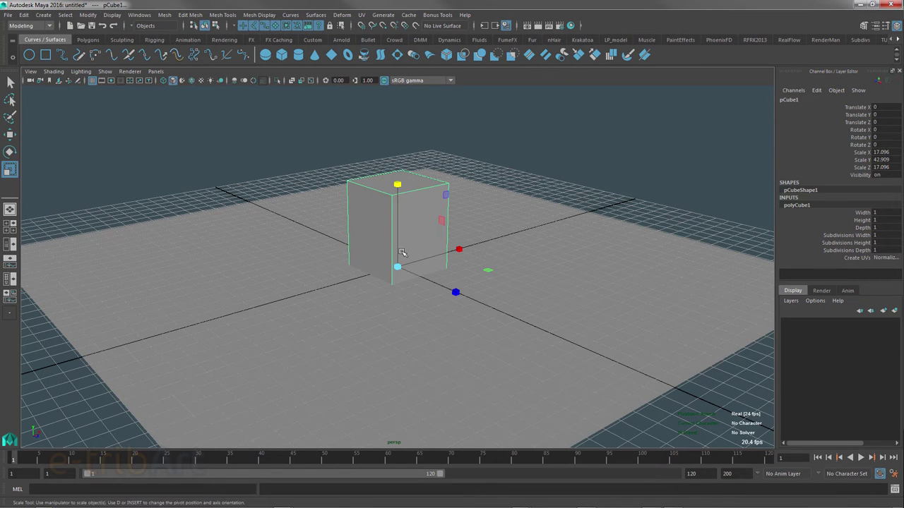
{"action": "mouse_move", "coordinate": [394, 318]}
{"action": "left_mouse_down", "text": "alt"}
{"action": "mouse_move", "coordinate": [403, 327]}
{"action": "mouse_move", "coordinate": [345, 273]}
{"action": "left_mouse_up", "text": "alt"}
Add a polygon sphere, move it forward along Z and scale it to 11.22
{"action": "left_click", "coordinate": [43, 15]}
{"action": "mouse_move", "coordinate": [71, 48]}
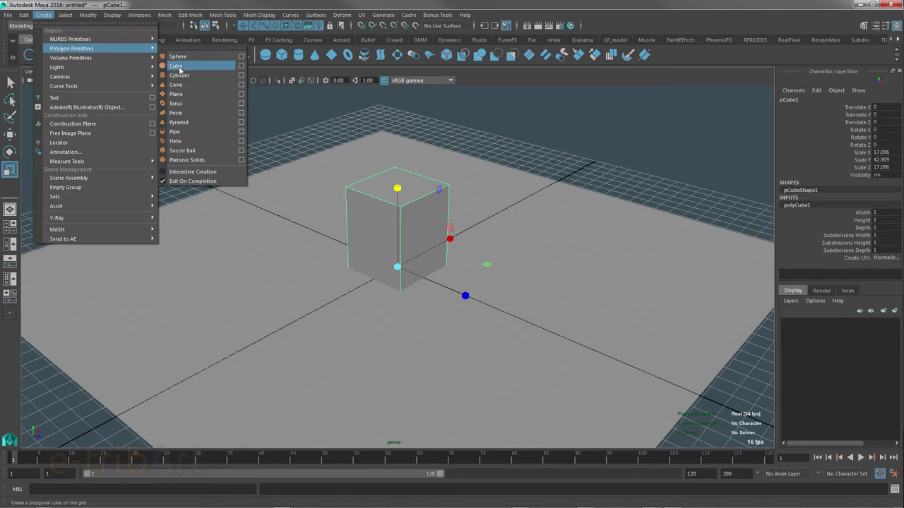
{"action": "left_click", "coordinate": [177, 56]}
{"action": "key", "text": "w"}
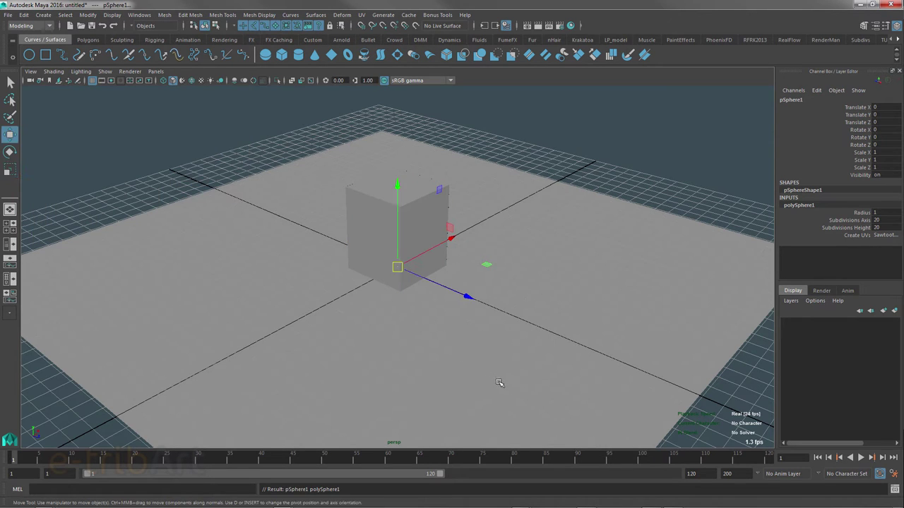
{"action": "left_click_drag", "start_coordinate": [468, 297], "coordinate": [565, 348]}
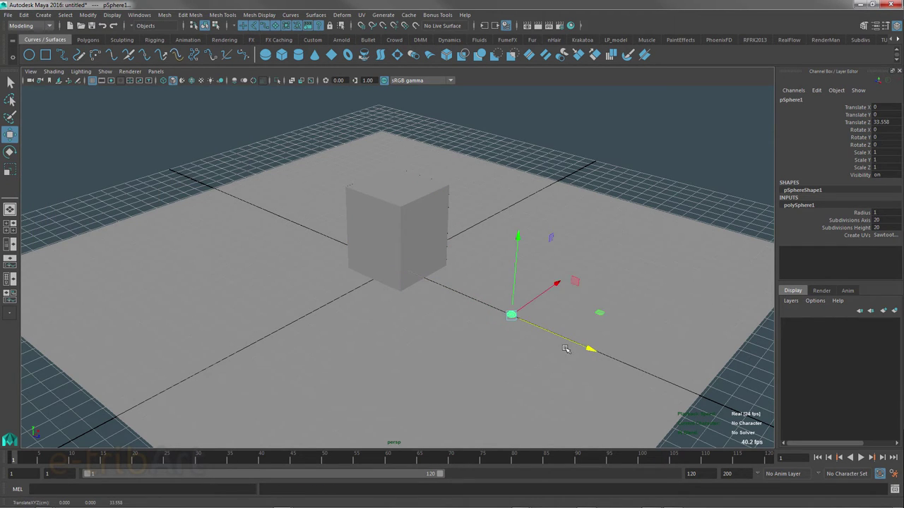
{"action": "key", "text": "r"}
{"action": "mouse_move", "coordinate": [511, 315]}
{"action": "left_mouse_down"}
{"action": "mouse_move", "coordinate": [538, 347]}
{"action": "mouse_move", "coordinate": [421, 335]}
{"action": "mouse_move", "coordinate": [439, 276]}
{"action": "left_mouse_up"}
{"action": "key", "text": "w"}
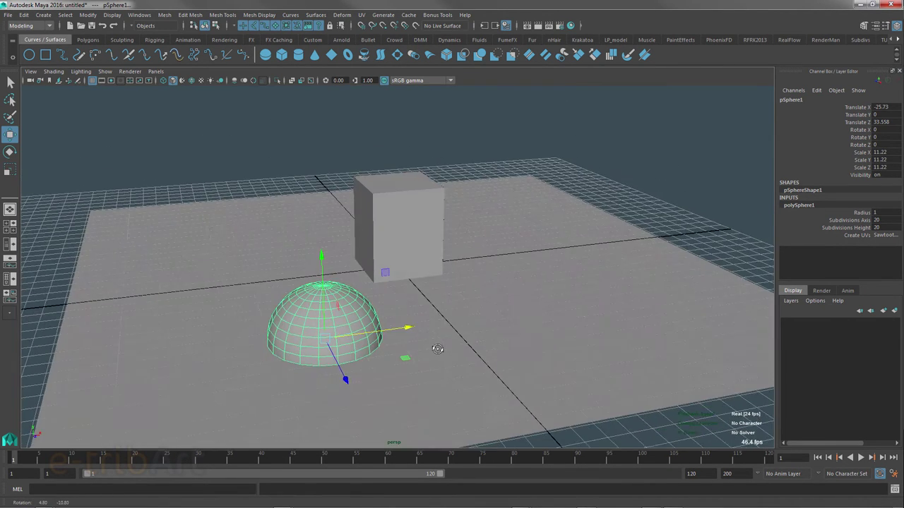
Stretch the box even taller and raise the sphere so it sits on the ground
{"action": "left_click", "coordinate": [423, 238]}
{"action": "left_click_drag", "start_coordinate": [398, 181], "coordinate": [395, 87]}
{"action": "left_click", "coordinate": [297, 329]}
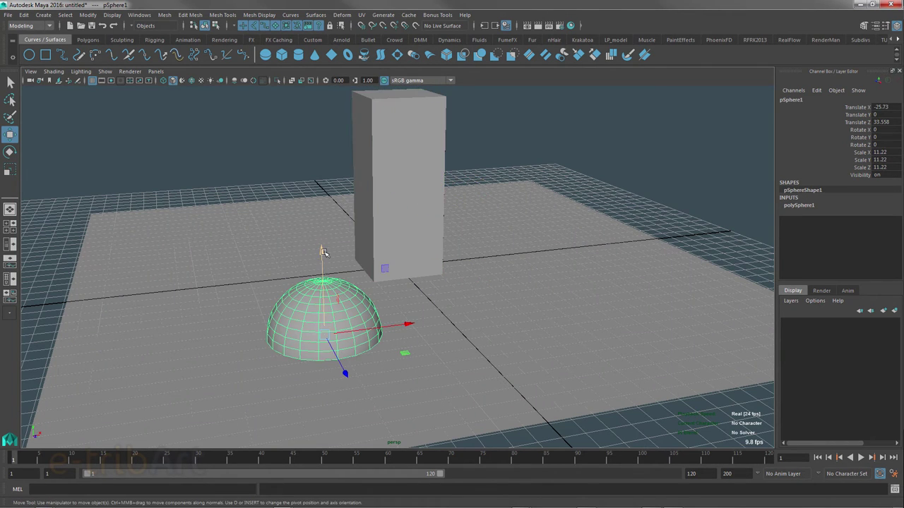
{"action": "mouse_move", "coordinate": [321, 251]}
{"action": "left_mouse_down"}
{"action": "mouse_move", "coordinate": [323, 210]}
{"action": "mouse_move", "coordinate": [391, 321]}
{"action": "mouse_move", "coordinate": [555, 329]}
{"action": "mouse_move", "coordinate": [466, 339]}
{"action": "left_mouse_up"}
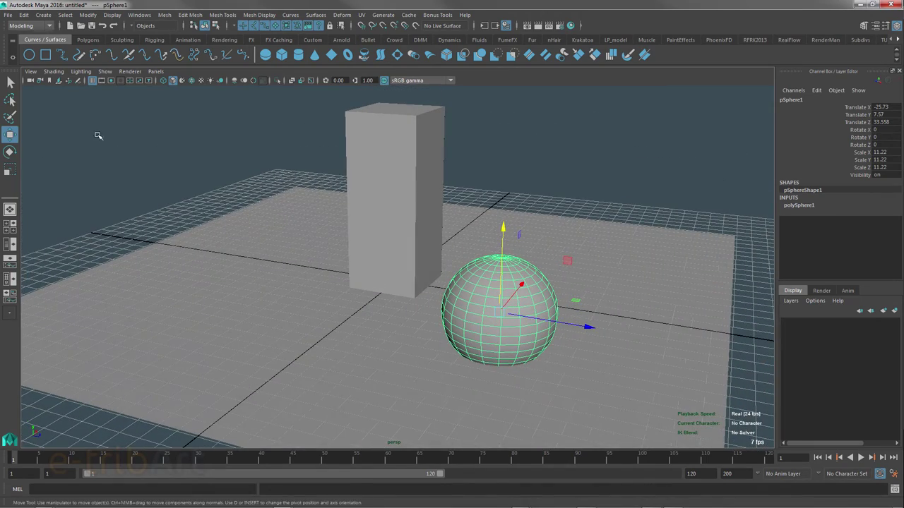
{"action": "left_click", "coordinate": [43, 15]}
{"action": "mouse_move", "coordinate": [58, 67]}
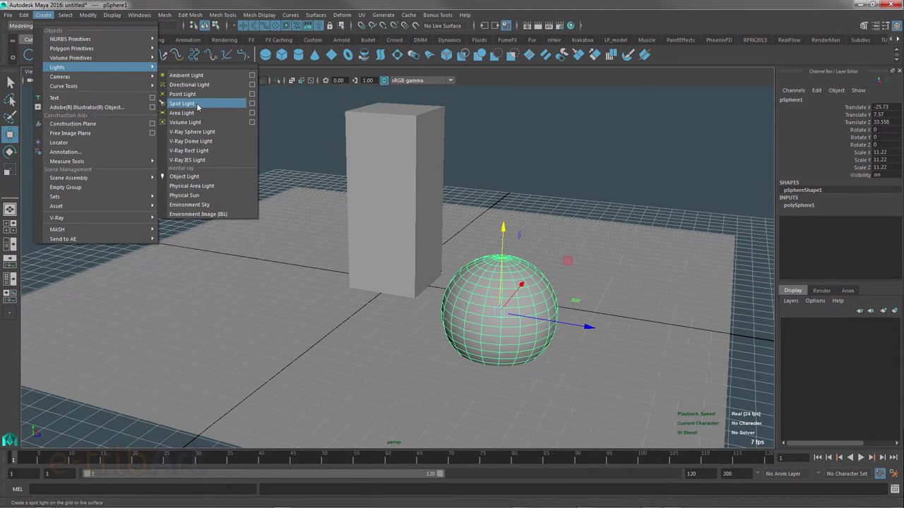
Add a V-Ray rect light angled at the objects, set intensity to 3000 and test-render
{"action": "left_click", "coordinate": [206, 153]}
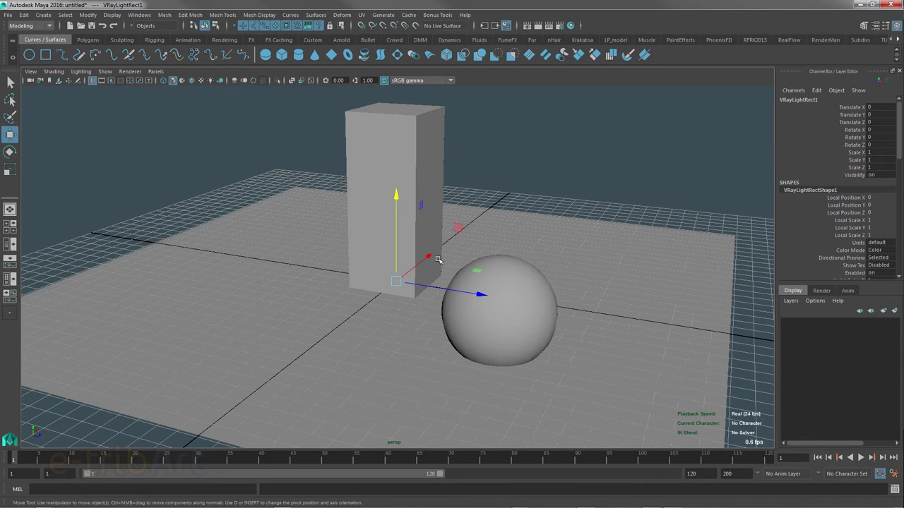
{"action": "left_click_drag", "start_coordinate": [428, 261], "coordinate": [366, 299]}
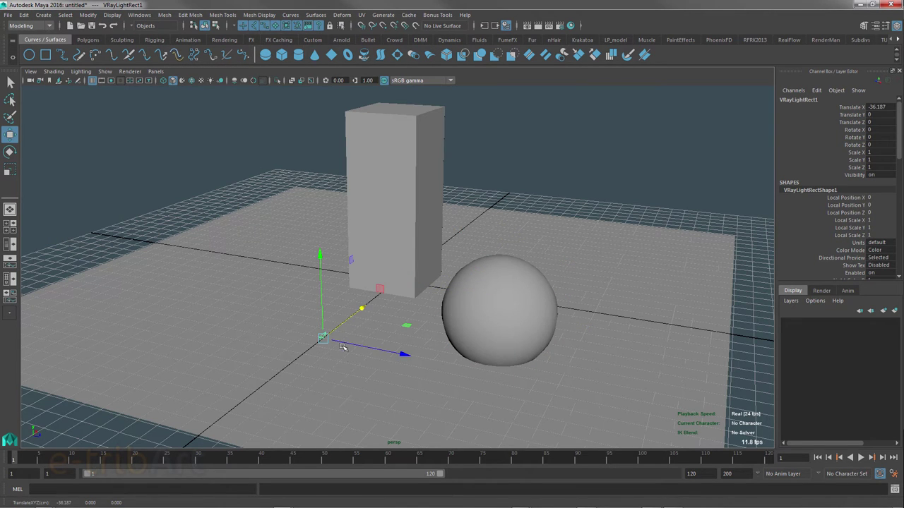
{"action": "left_click_drag", "start_coordinate": [343, 357], "coordinate": [483, 348], "text": "alt"}
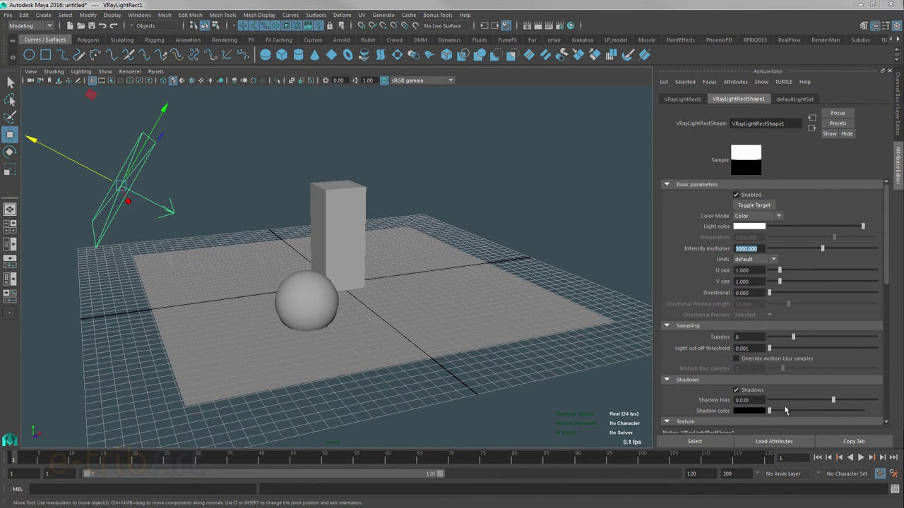
{"action": "left_click_drag", "start_coordinate": [882, 283], "coordinate": [888, 400]}
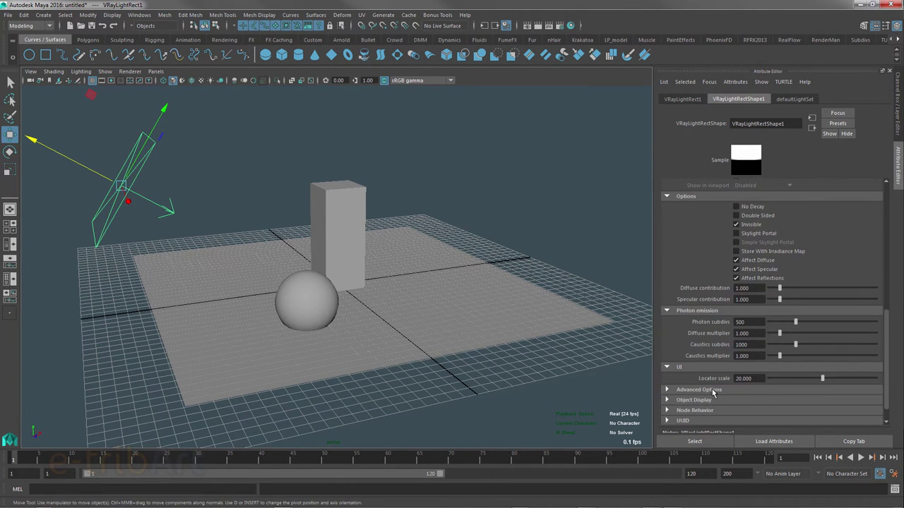
{"action": "left_click_drag", "start_coordinate": [756, 379], "coordinate": [684, 379]}
{"action": "left_click_drag", "start_coordinate": [885, 322], "coordinate": [873, 197]}
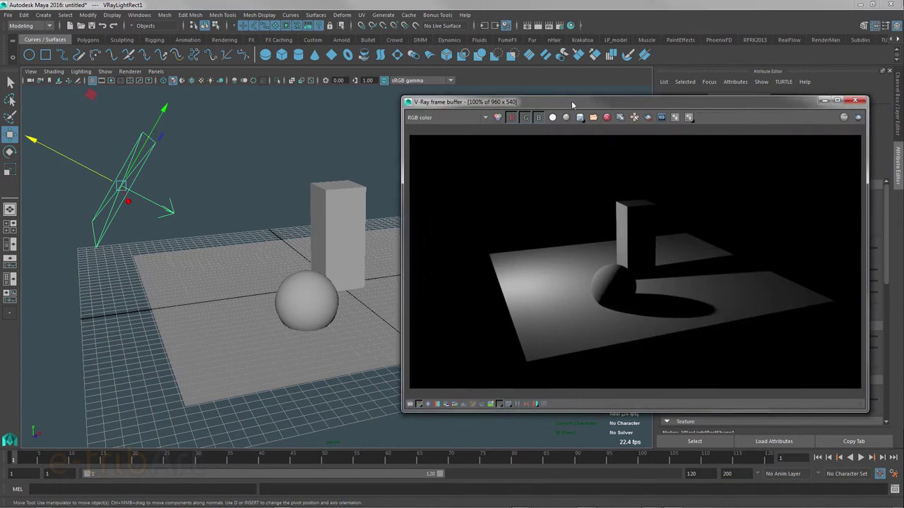
{"action": "left_click_drag", "start_coordinate": [579, 96], "coordinate": [497, 73]}
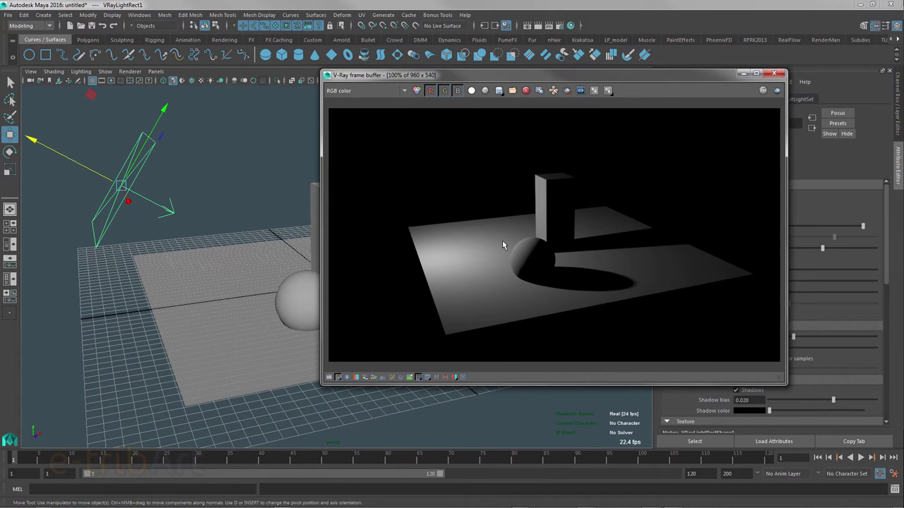
Move the V-Ray render window aside, select the sphere and open the Hypershade
{"action": "left_click_drag", "start_coordinate": [427, 79], "coordinate": [903, 89]}
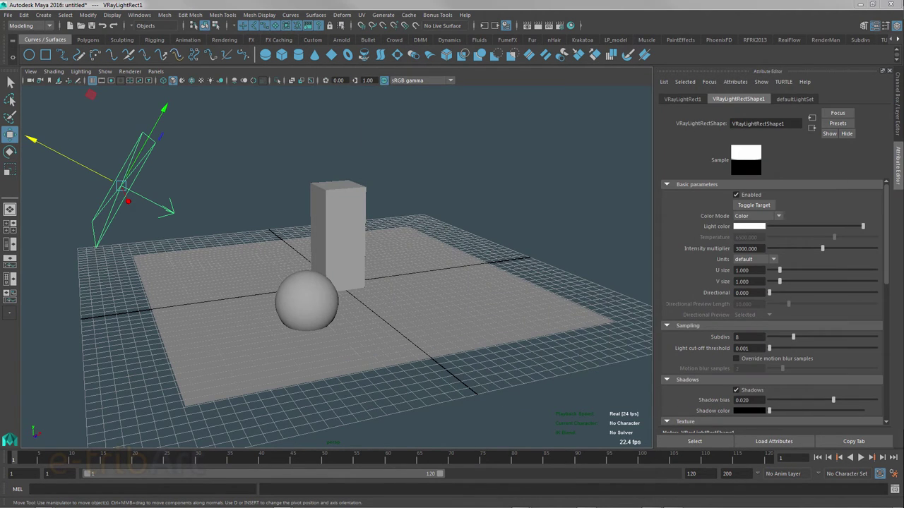
{"action": "left_click", "coordinate": [310, 303]}
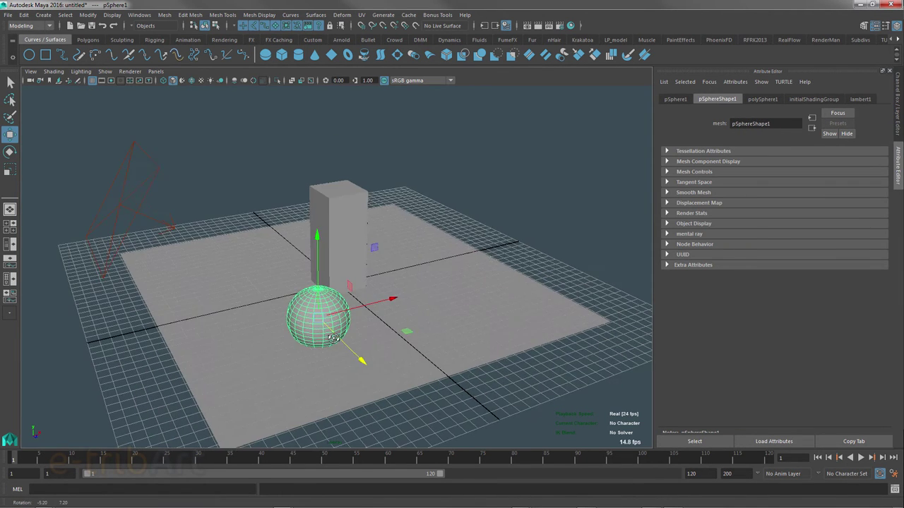
{"action": "scroll", "coordinate": [321, 332], "scroll_direction": "up", "scroll_amount": 3}
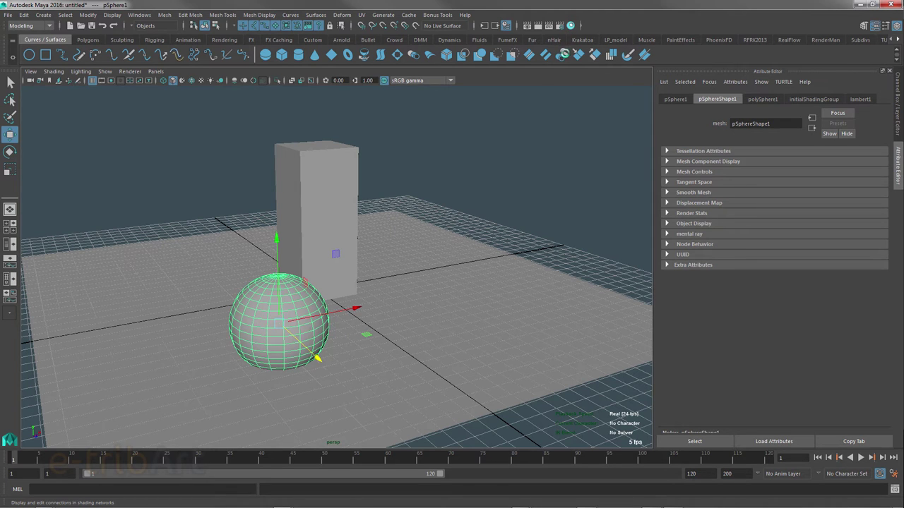
{"action": "left_click", "coordinate": [565, 53]}
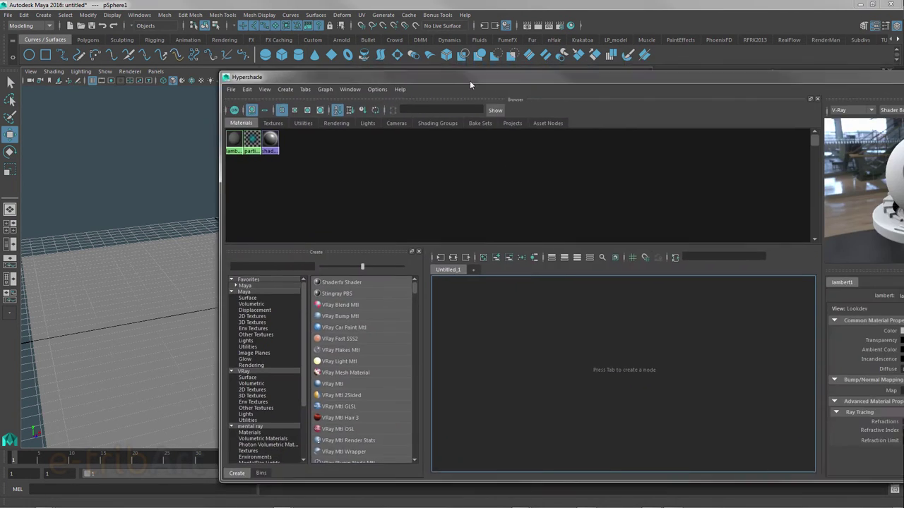
Enlarge the Hypershade, create a VRayMtl material and place VRayMtl1 beside VRayMtl1SG
{"action": "left_click_drag", "start_coordinate": [469, 81], "coordinate": [342, 43]}
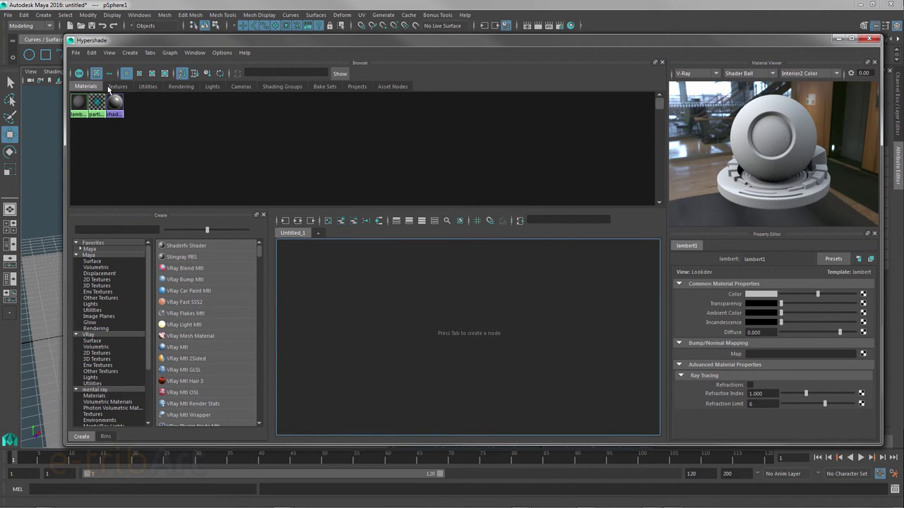
{"action": "left_click", "coordinate": [98, 340]}
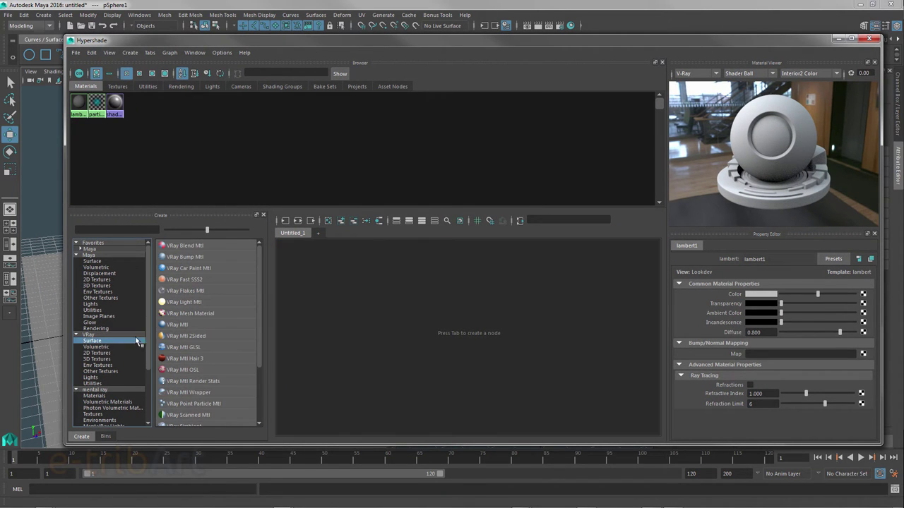
{"action": "left_click", "coordinate": [178, 327]}
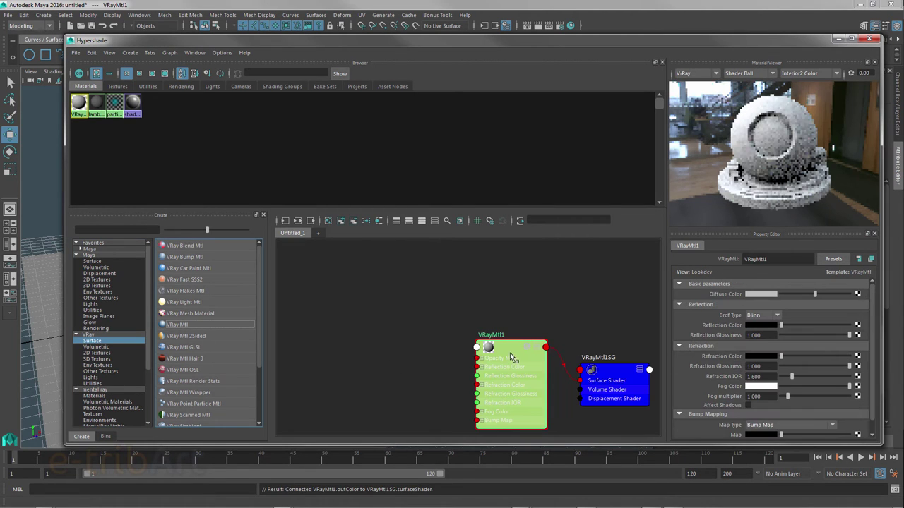
{"action": "left_click_drag", "start_coordinate": [482, 335], "coordinate": [475, 303]}
{"action": "left_click_drag", "start_coordinate": [617, 381], "coordinate": [598, 316]}
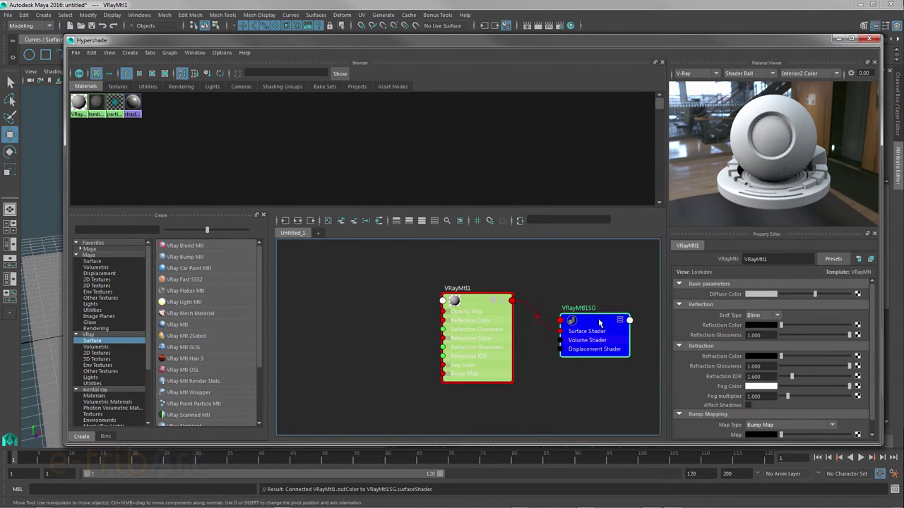
{"action": "left_click", "coordinate": [485, 303]}
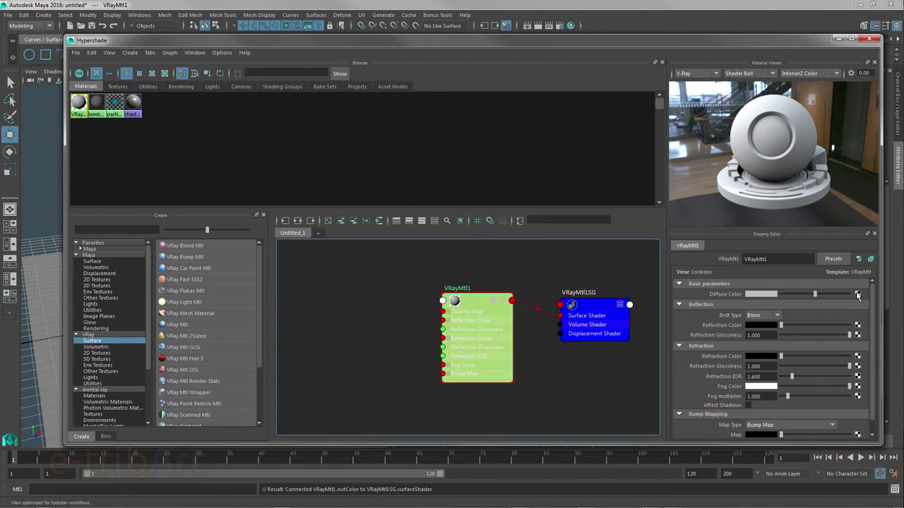
{"action": "left_click", "coordinate": [857, 295]}
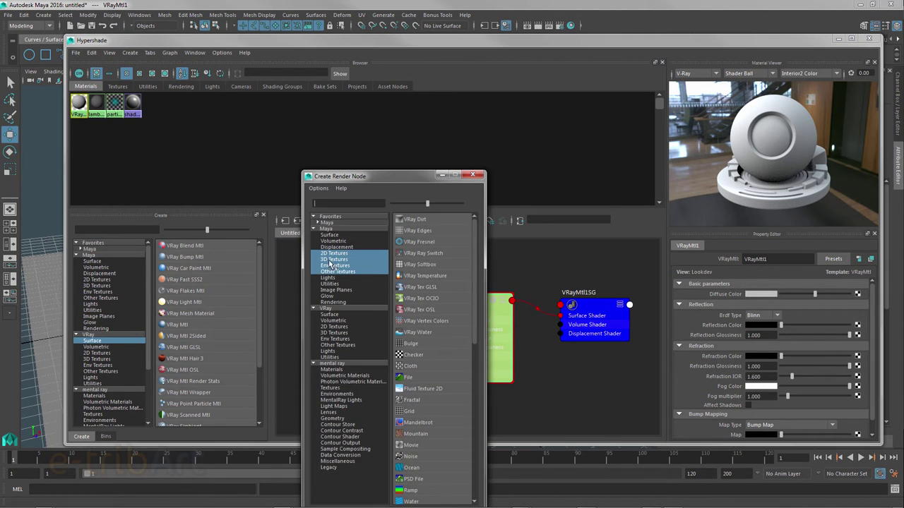
Create a Maya 2D File texture node and place it left of VRayMtl1
{"action": "left_click", "coordinate": [337, 256]}
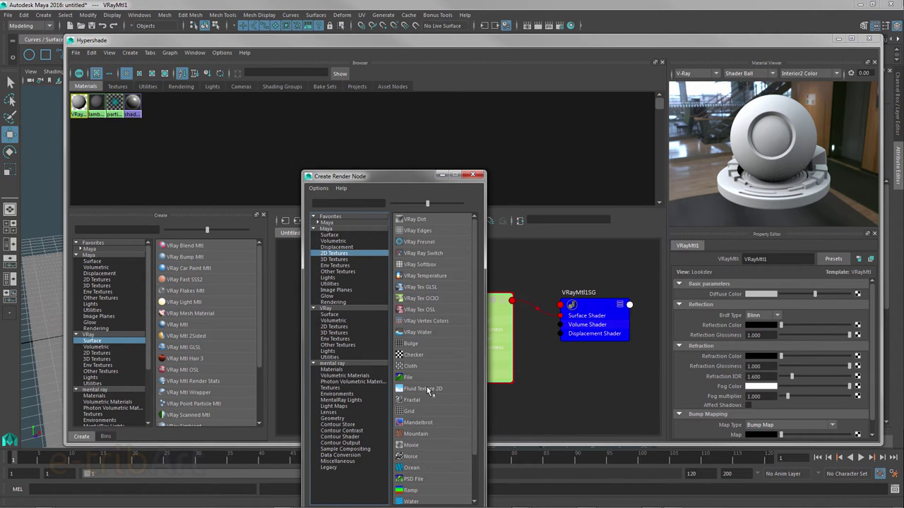
{"action": "left_click", "coordinate": [417, 380]}
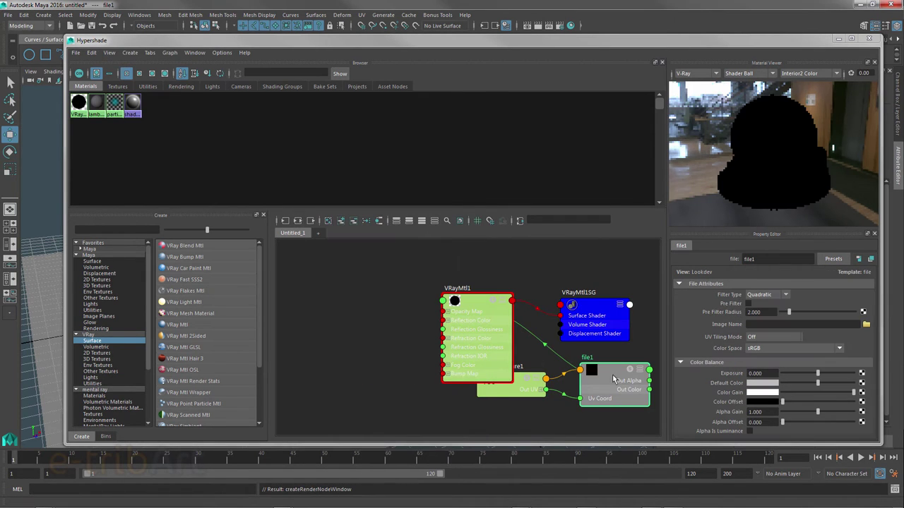
{"action": "mouse_move", "coordinate": [593, 372]}
{"action": "left_mouse_down"}
{"action": "mouse_move", "coordinate": [370, 384]}
{"action": "mouse_move", "coordinate": [294, 308]}
{"action": "mouse_move", "coordinate": [269, 307]}
{"action": "left_mouse_up"}
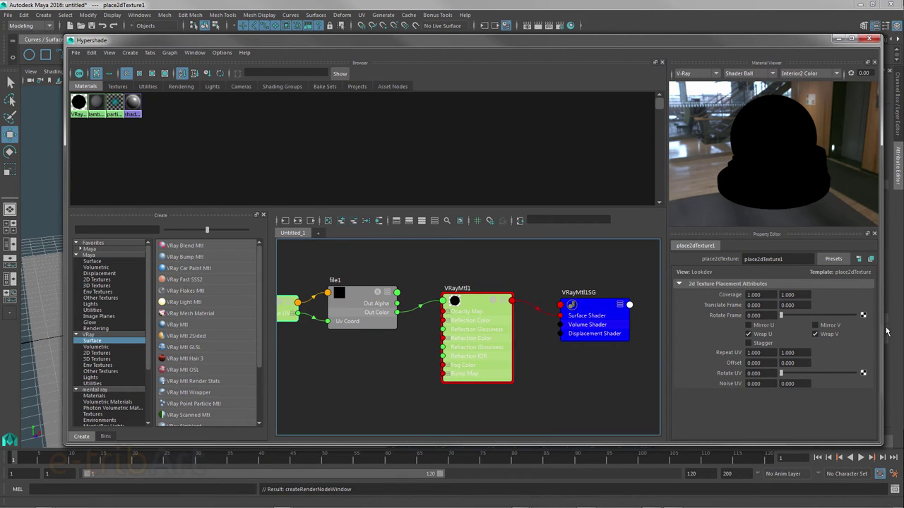
{"action": "left_click", "coordinate": [365, 300]}
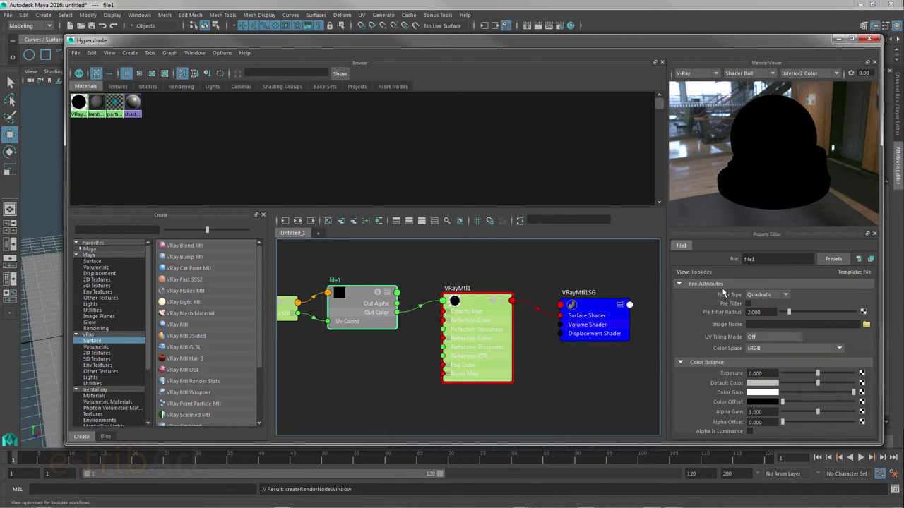
Browse the texture images and load ef2Riverbed.jpg into file1
{"action": "left_click", "coordinate": [865, 324]}
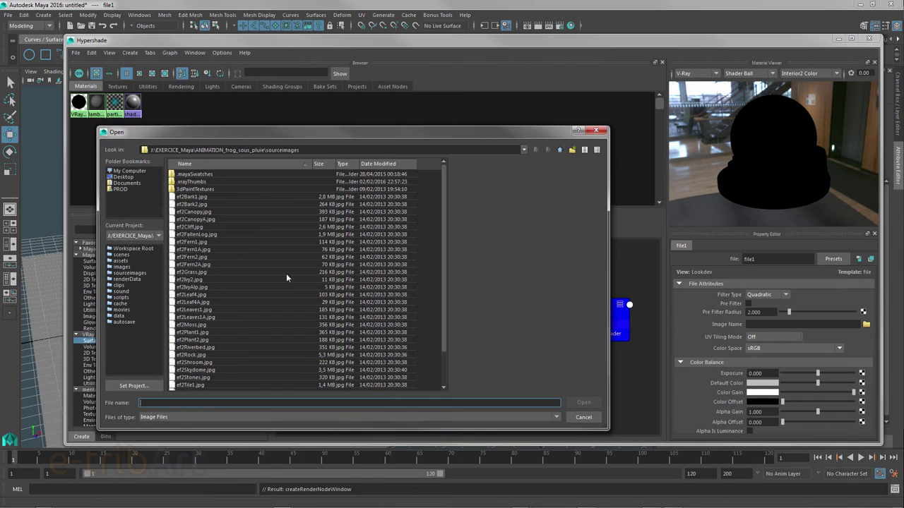
{"action": "left_click", "coordinate": [216, 197]}
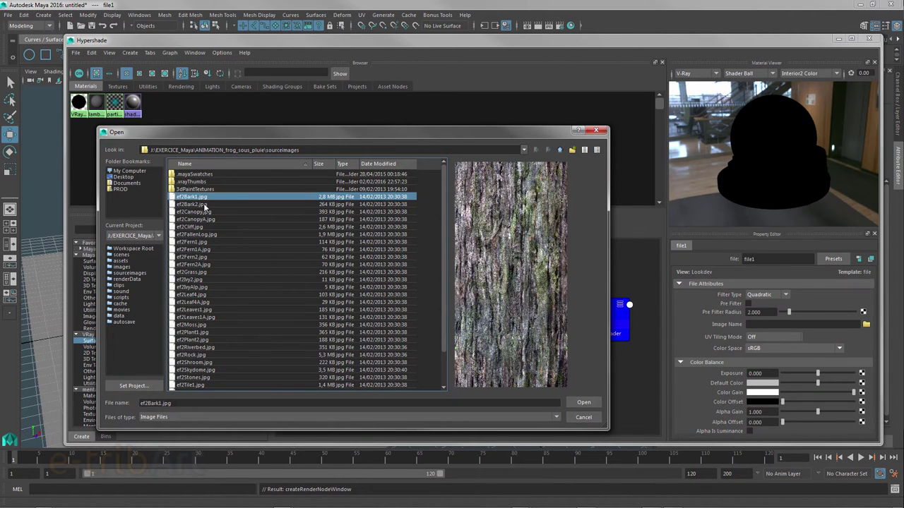
{"action": "left_click", "coordinate": [205, 205]}
{"action": "left_click", "coordinate": [201, 212]}
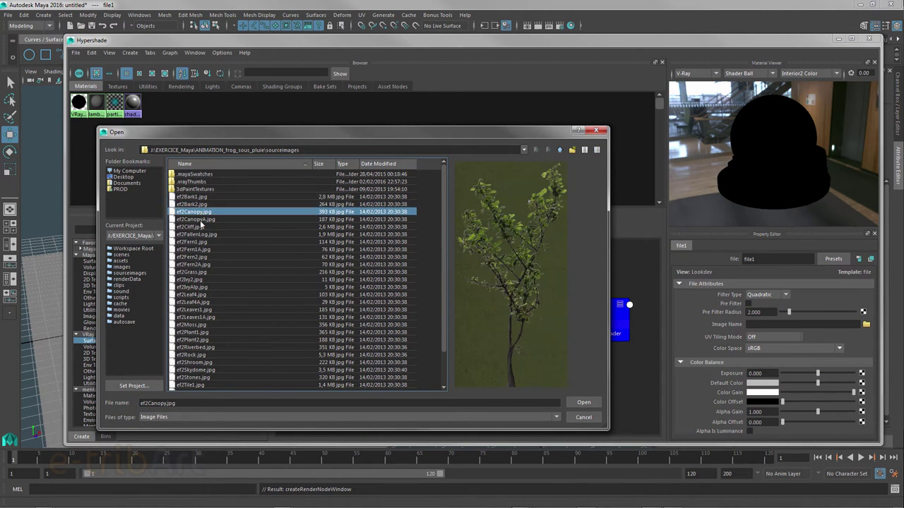
{"action": "left_click", "coordinate": [202, 219]}
{"action": "left_click", "coordinate": [202, 234]}
{"action": "left_click", "coordinate": [201, 242]}
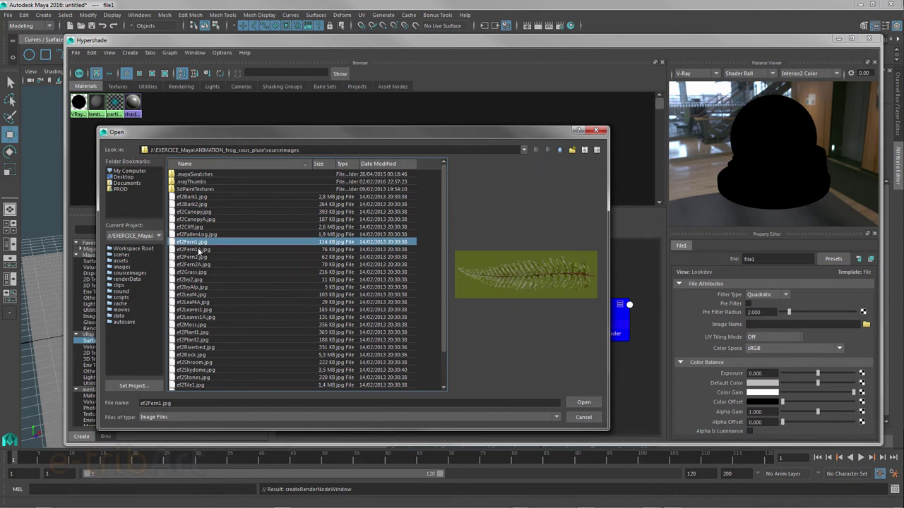
{"action": "left_click", "coordinate": [200, 264]}
{"action": "left_click", "coordinate": [198, 274]}
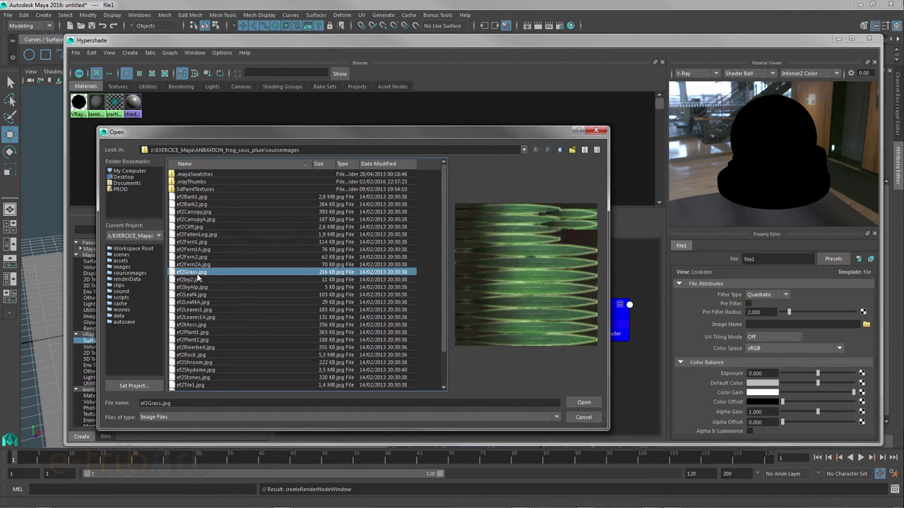
{"action": "left_click", "coordinate": [198, 279]}
{"action": "left_click", "coordinate": [199, 294]}
{"action": "left_click", "coordinate": [200, 310]}
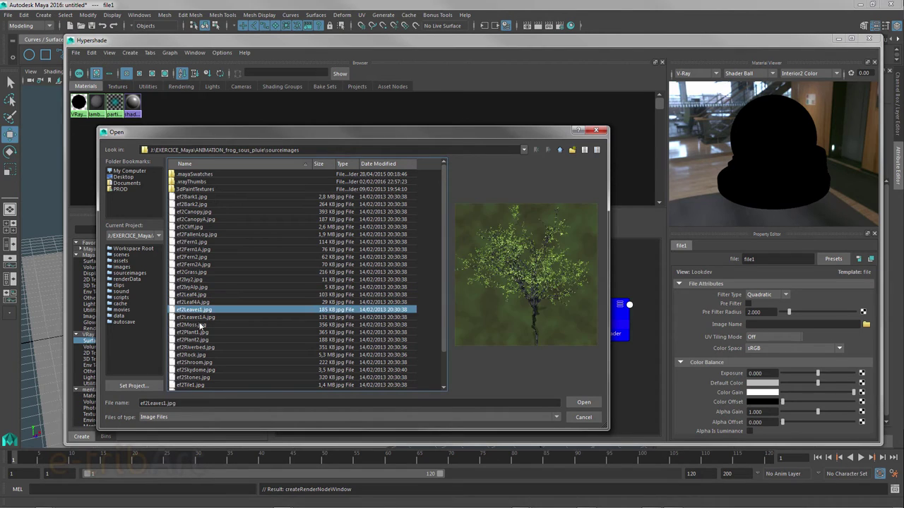
{"action": "left_click", "coordinate": [198, 324]}
{"action": "left_click", "coordinate": [196, 348]}
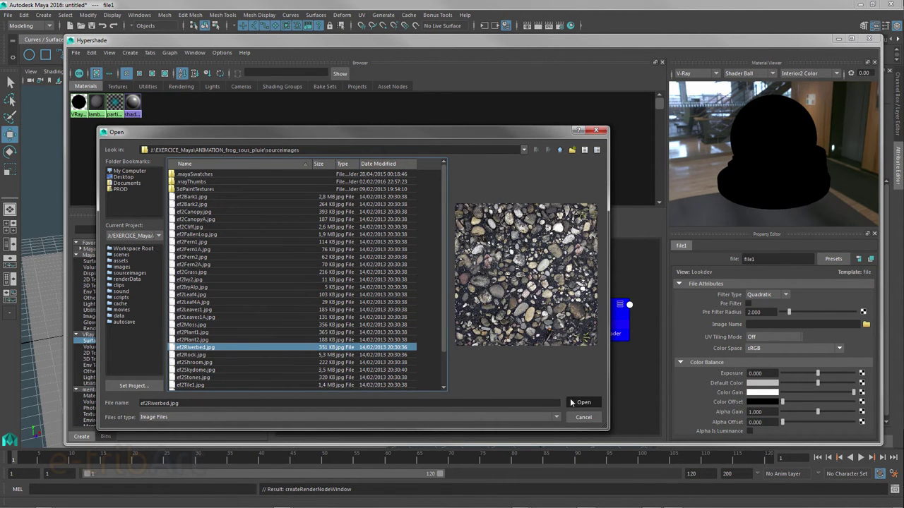
{"action": "left_click", "coordinate": [575, 401]}
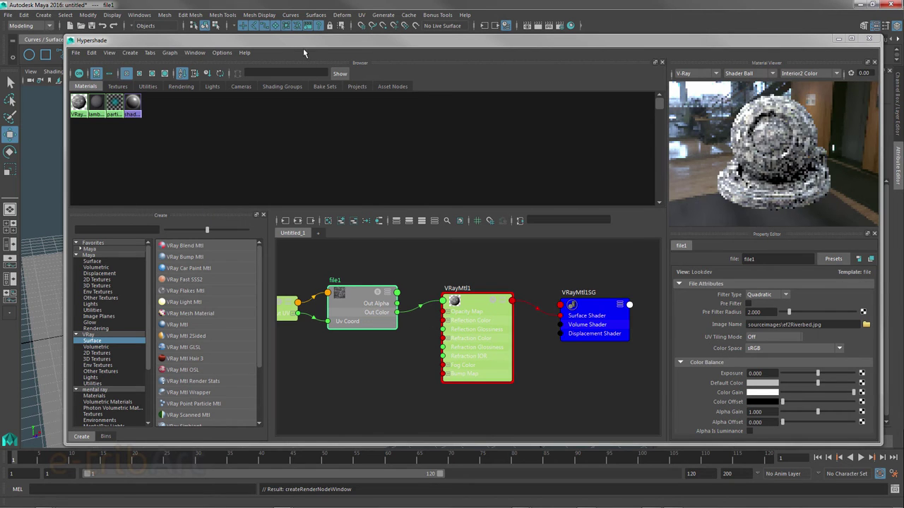
Show the sphere's ef2Riverbed pebble texture in textured display and orbit around the box and sphere
{"action": "left_click_drag", "start_coordinate": [283, 42], "coordinate": [542, 33]}
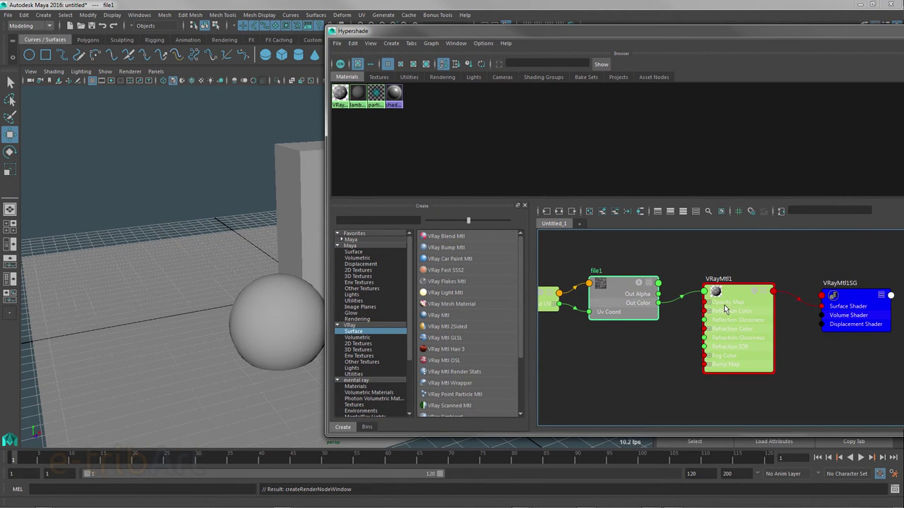
{"action": "left_click", "coordinate": [295, 329]}
{"action": "key", "text": "6"}
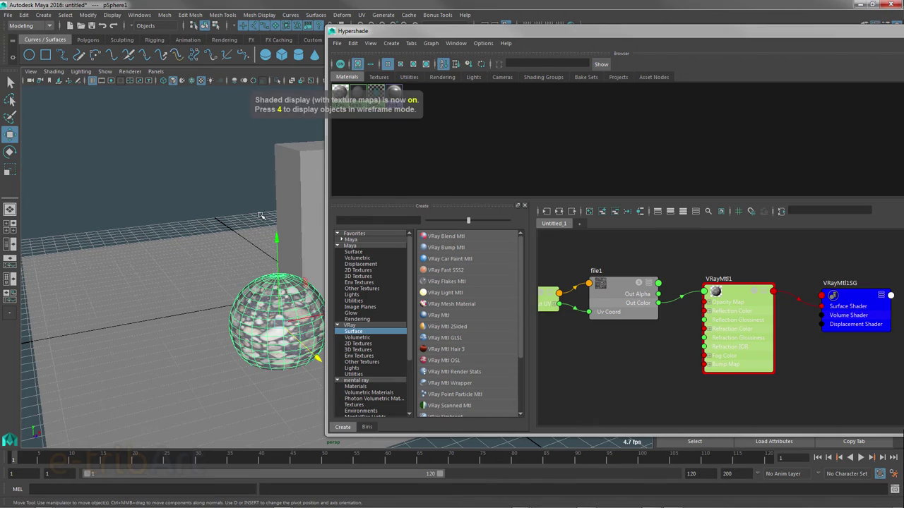
{"action": "key", "text": "7"}
{"action": "mouse_move", "coordinate": [74, 200]}
{"action": "left_mouse_down", "text": "alt"}
{"action": "mouse_move", "coordinate": [206, 187]}
{"action": "mouse_move", "coordinate": [237, 286]}
{"action": "left_mouse_up", "text": "alt"}
{"action": "left_click", "coordinate": [177, 195]}
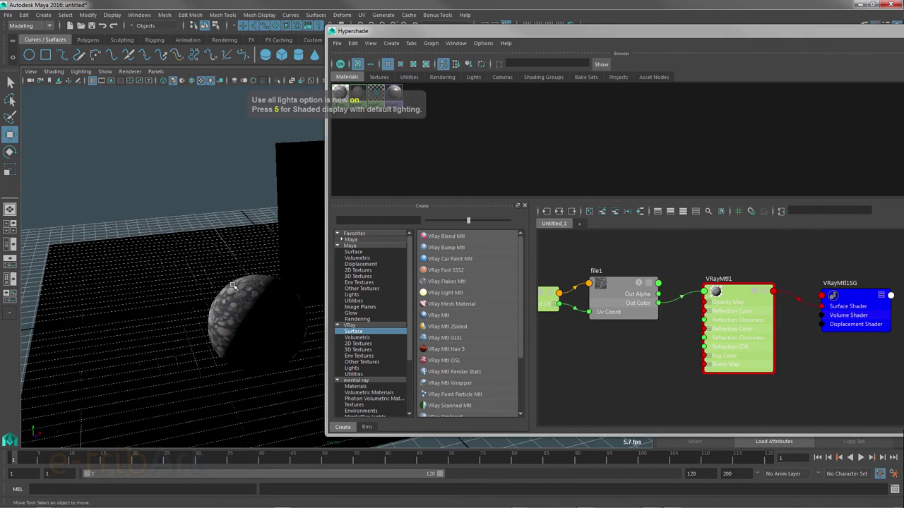
{"action": "right_click_drag", "start_coordinate": [237, 286], "coordinate": [187, 292], "text": "alt"}
{"action": "mouse_move", "coordinate": [188, 293]}
{"action": "left_mouse_down", "text": "alt"}
{"action": "mouse_move", "coordinate": [234, 290]}
{"action": "mouse_move", "coordinate": [123, 302]}
{"action": "mouse_move", "coordinate": [137, 304]}
{"action": "left_mouse_up", "text": "alt"}
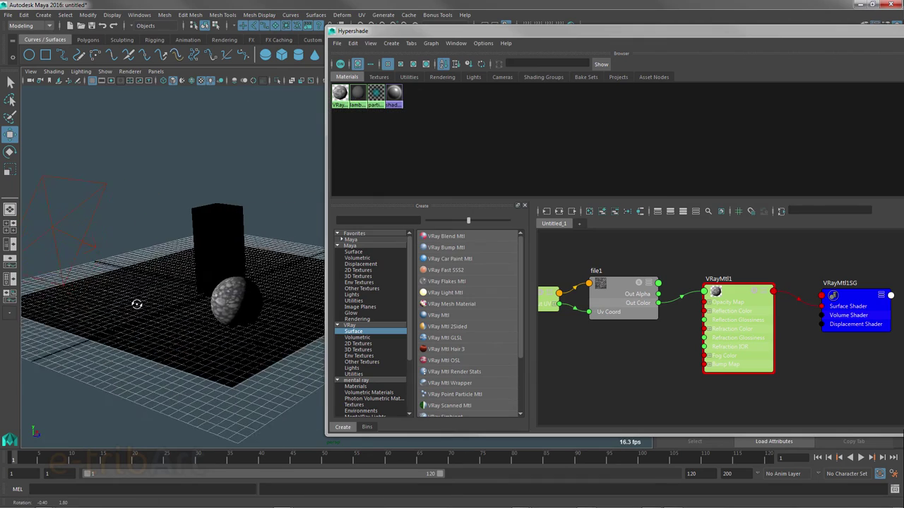
{"action": "right_click_drag", "start_coordinate": [146, 302], "coordinate": [208, 322], "text": "alt"}
{"action": "key", "text": "6"}
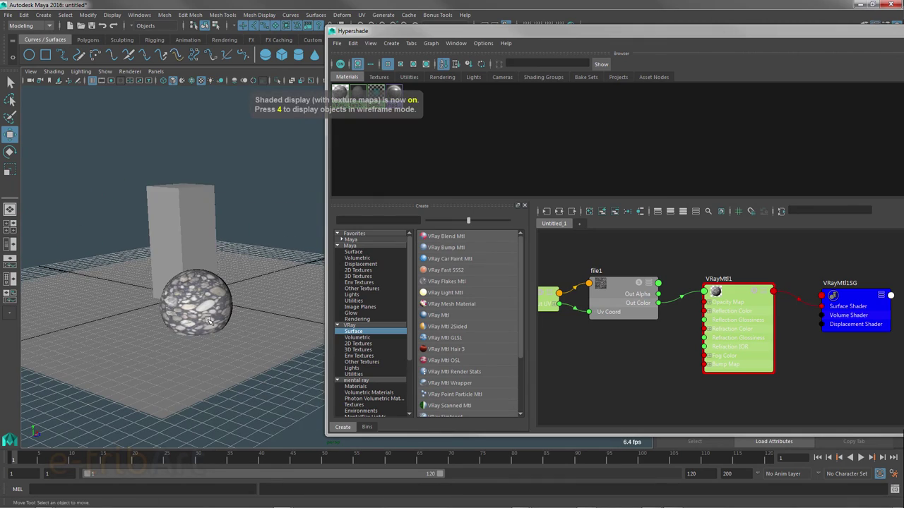
{"action": "mouse_move", "coordinate": [208, 321]}
{"action": "left_mouse_down", "text": "alt"}
{"action": "mouse_move", "coordinate": [190, 346]}
{"action": "mouse_move", "coordinate": [205, 337]}
{"action": "left_mouse_up", "text": "alt"}
{"action": "left_click_drag", "start_coordinate": [630, 293], "coordinate": [640, 294]}
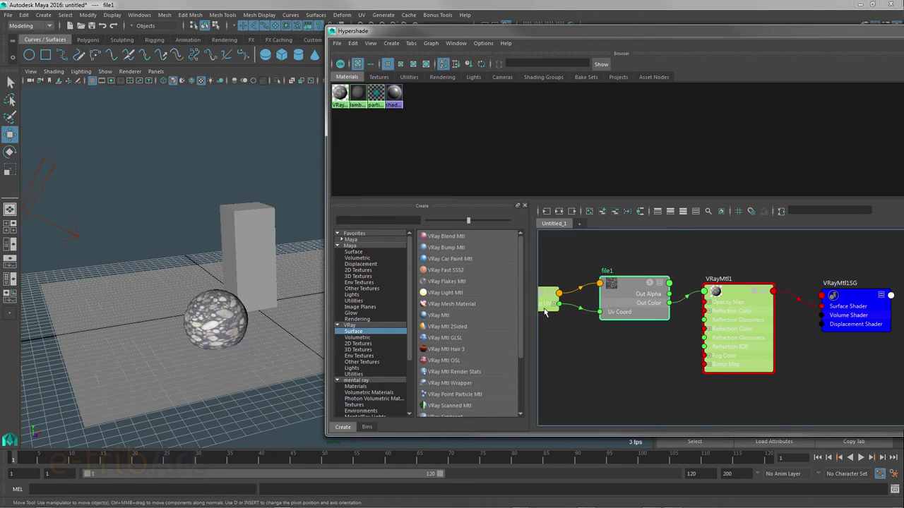
Line up place2dTexture1, file1, VRayMtl1 and VRayMtl1SG in the graph, then select VRayMtl1
{"action": "left_click", "coordinate": [547, 308]}
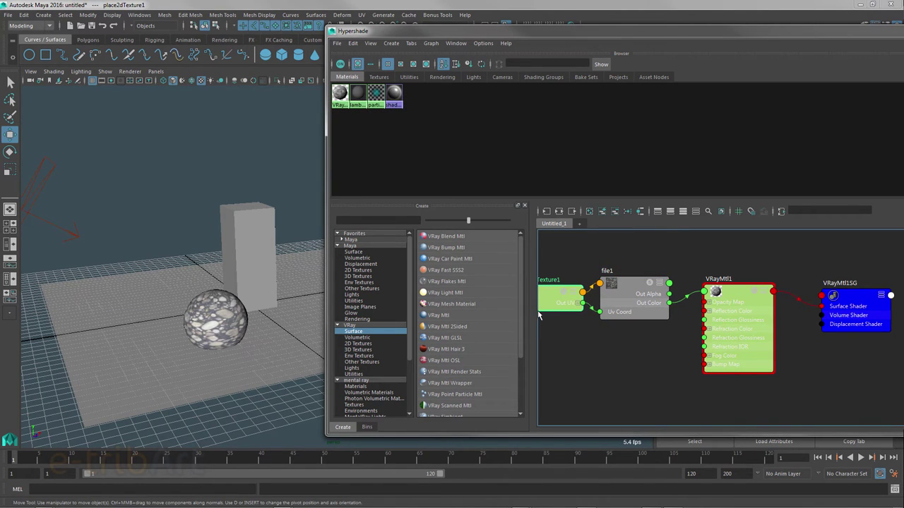
{"action": "left_click_drag", "start_coordinate": [528, 275], "coordinate": [479, 275]}
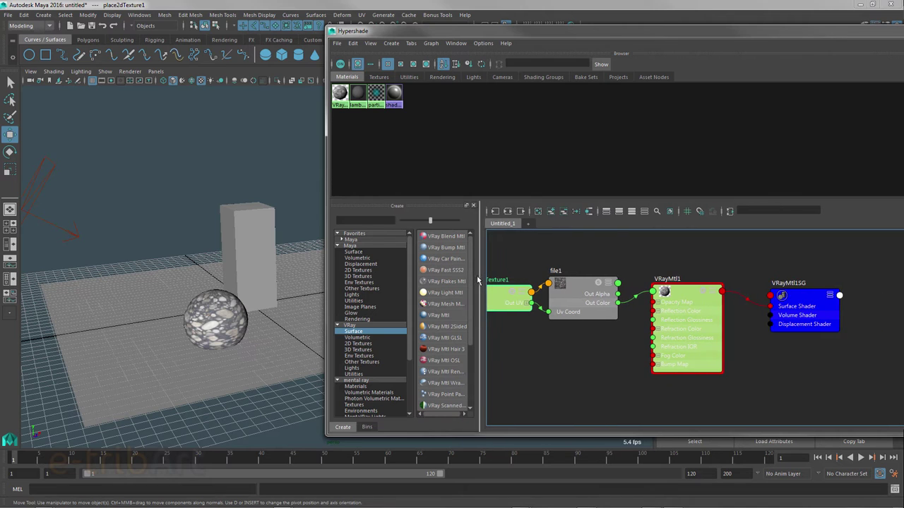
{"action": "left_click_drag", "start_coordinate": [676, 35], "coordinate": [630, 33]}
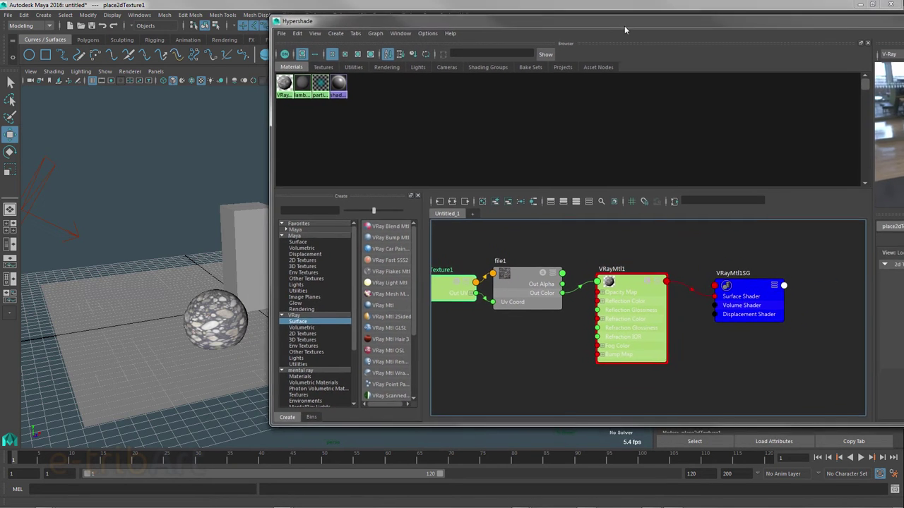
{"action": "left_click_drag", "start_coordinate": [769, 300], "coordinate": [796, 294]}
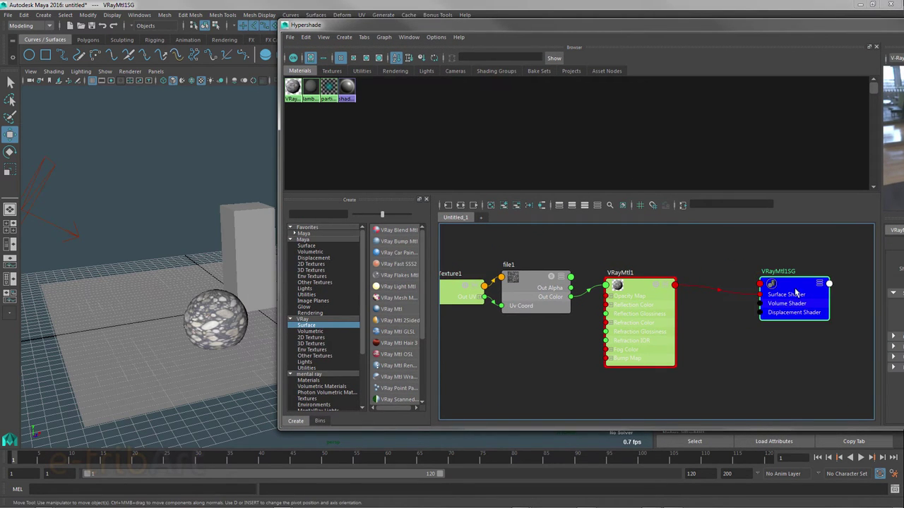
{"action": "left_click_drag", "start_coordinate": [654, 296], "coordinate": [675, 288]}
{"action": "left_click_drag", "start_coordinate": [541, 283], "coordinate": [573, 277]}
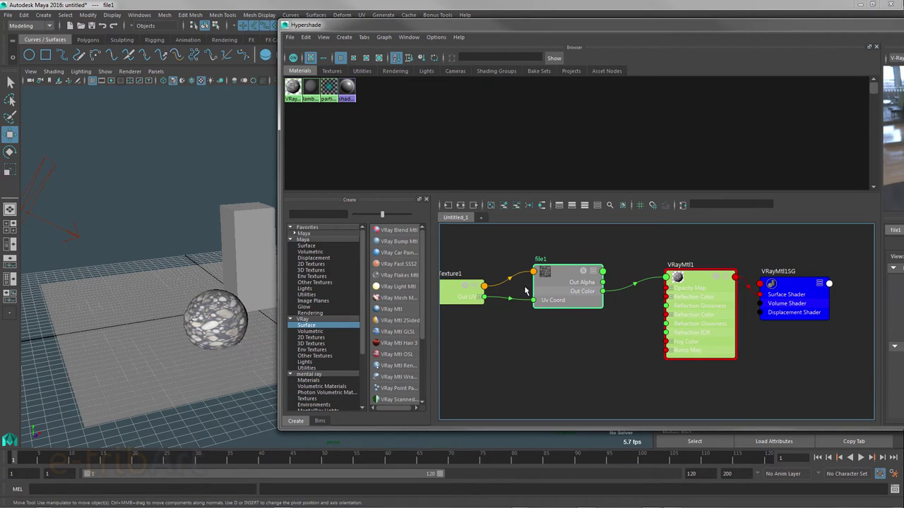
{"action": "left_click_drag", "start_coordinate": [456, 291], "coordinate": [486, 277]}
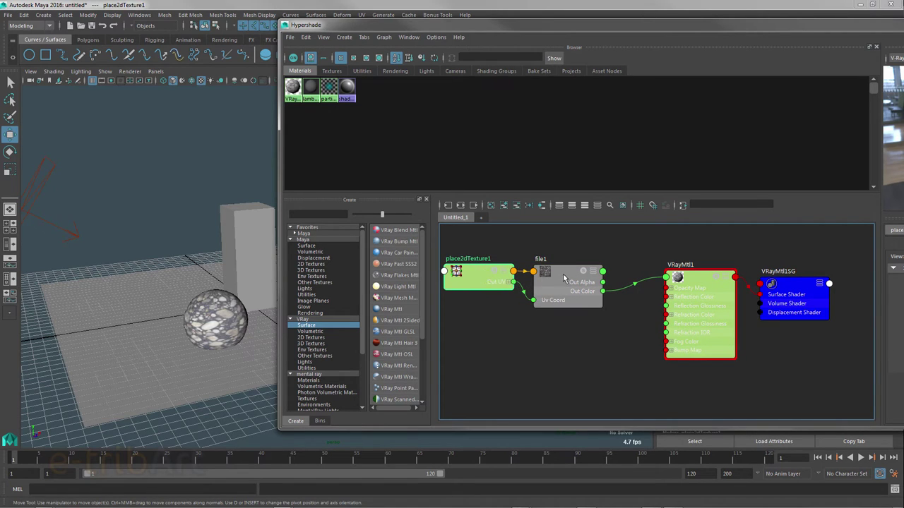
{"action": "left_click_drag", "start_coordinate": [563, 273], "coordinate": [576, 266]}
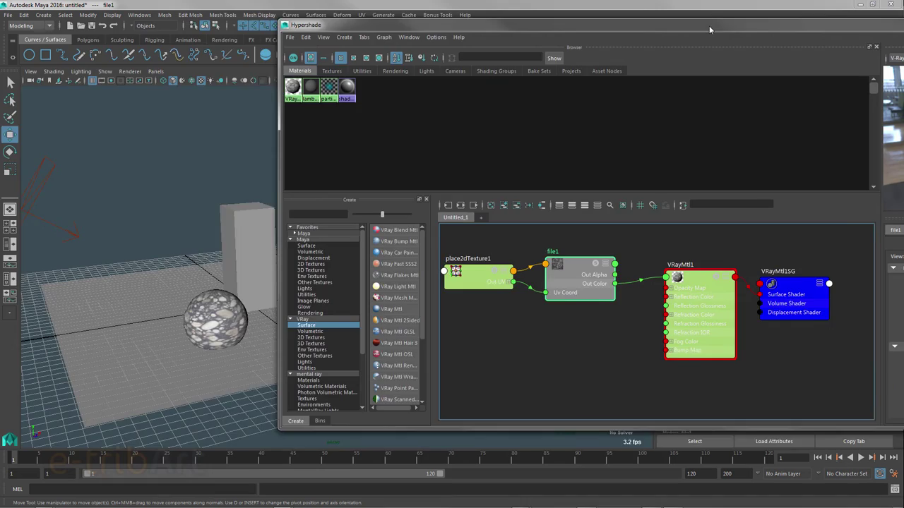
{"action": "left_click_drag", "start_coordinate": [708, 30], "coordinate": [271, 33]}
{"action": "left_click", "coordinate": [235, 296]}
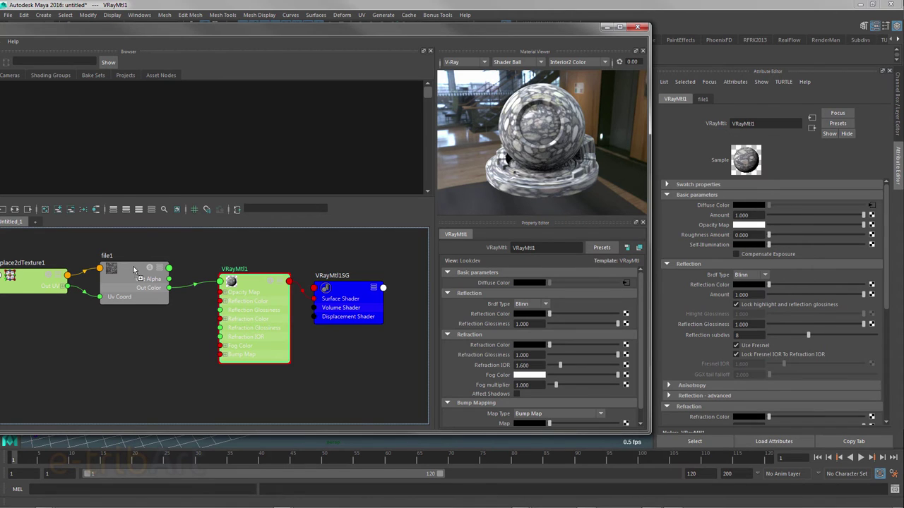
Connect file1 to Reflection Color, lower reflection to about 0.523 and set glossiness to 0.387
{"action": "mouse_move", "coordinate": [135, 282]}
{"action": "middle_mouse_down"}
{"action": "mouse_move", "coordinate": [783, 285]}
{"action": "mouse_move", "coordinate": [724, 292]}
{"action": "middle_mouse_up"}
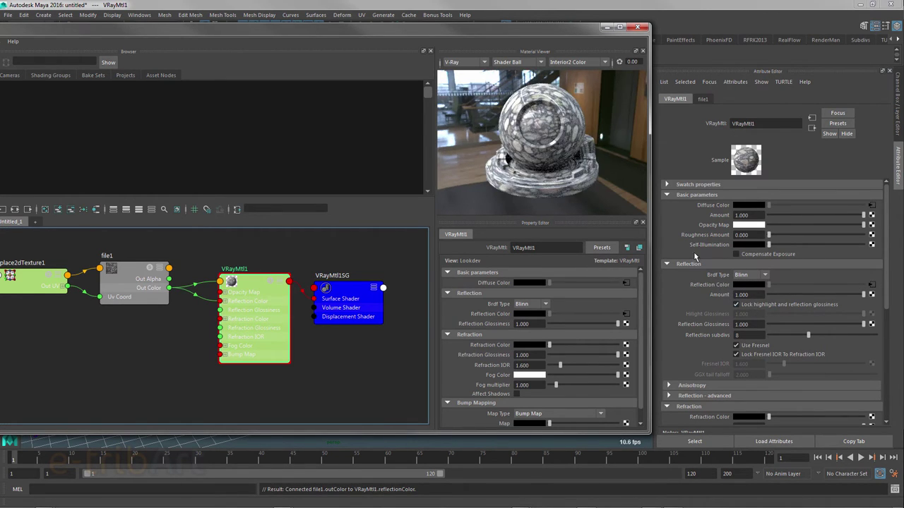
{"action": "left_click", "coordinate": [818, 296]}
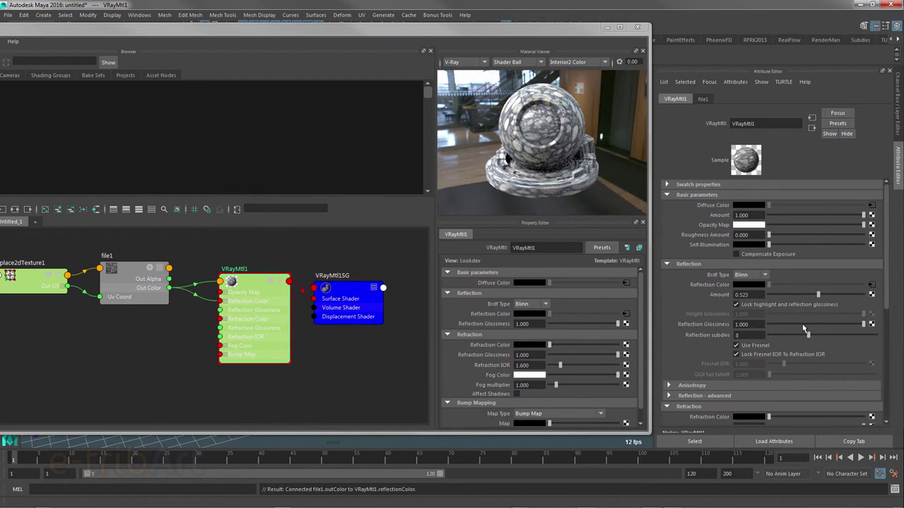
{"action": "left_click", "coordinate": [804, 325]}
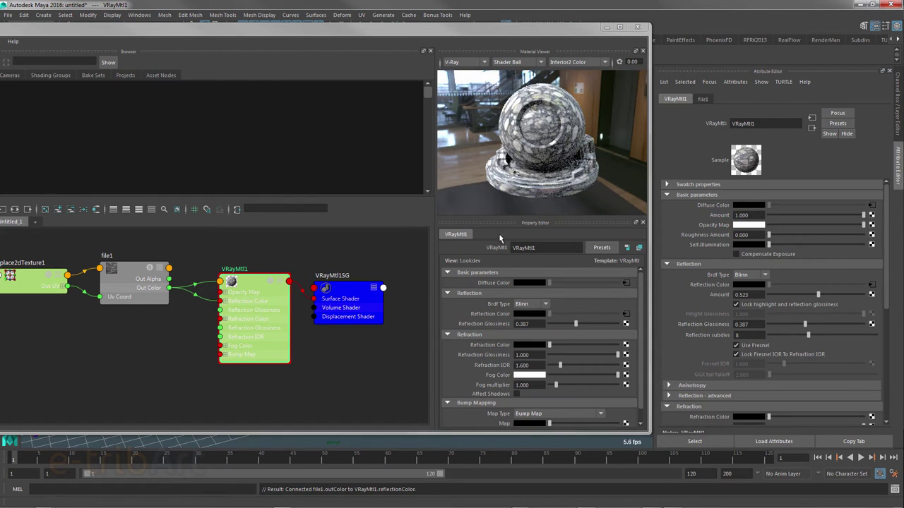
{"action": "mouse_move", "coordinate": [205, 34]}
{"action": "left_mouse_down"}
{"action": "mouse_move", "coordinate": [234, 39]}
{"action": "mouse_move", "coordinate": [198, 25]}
{"action": "left_mouse_up"}
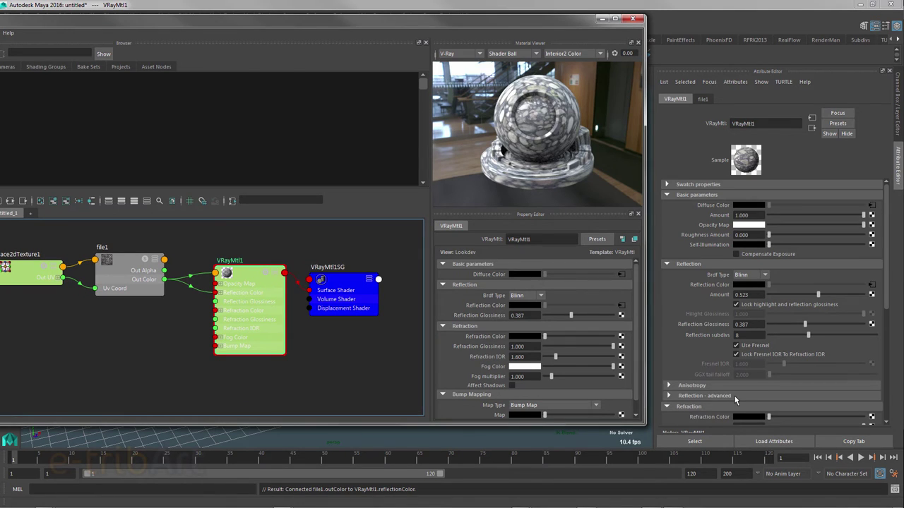
Plug file1 into VRayMtl1's Bump Map and set Bump Mult to 0.1
{"action": "scroll", "coordinate": [735, 395], "scroll_direction": "down", "scroll_amount": 3}
{"action": "scroll", "coordinate": [735, 394], "scroll_direction": "down", "scroll_amount": 3}
{"action": "scroll", "coordinate": [745, 393], "scroll_direction": "down", "scroll_amount": 1}
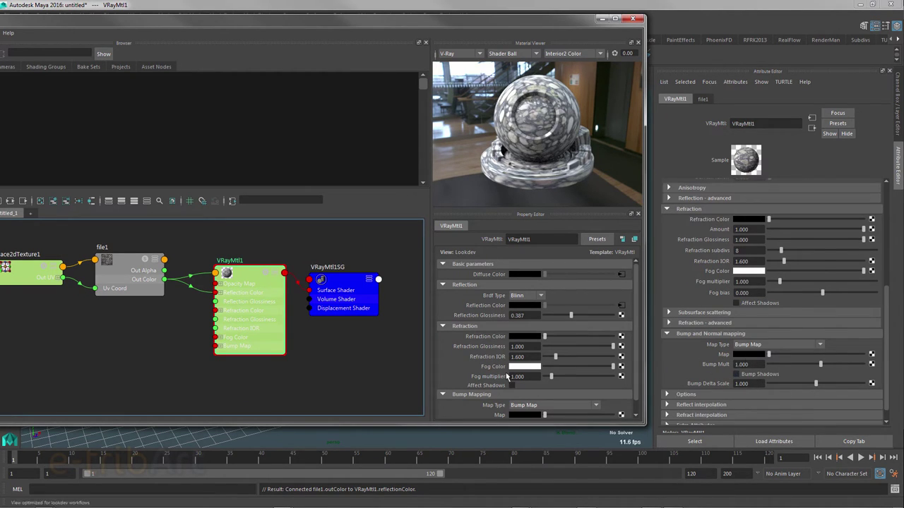
{"action": "middle_click_drag", "start_coordinate": [104, 259], "coordinate": [717, 354]}
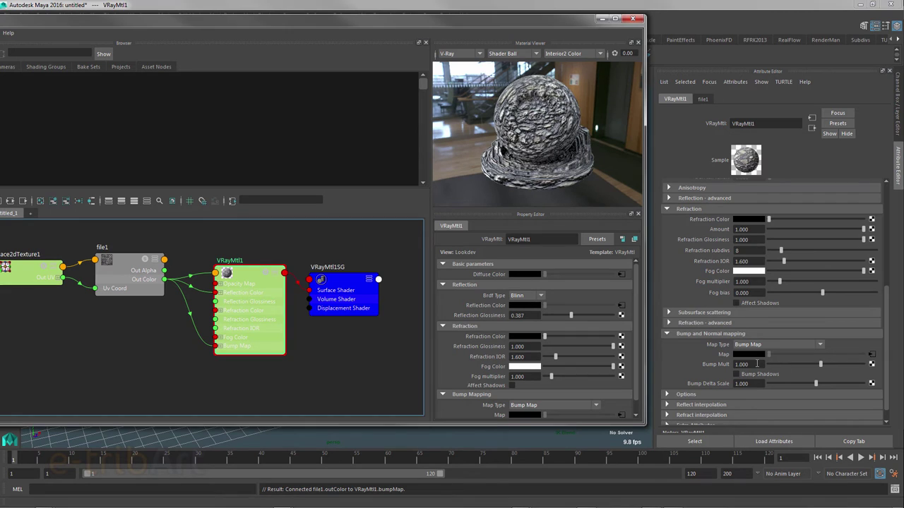
{"action": "left_click", "coordinate": [741, 365]}
{"action": "type", "text": "0.1"}
{"action": "key", "text": "Return"}
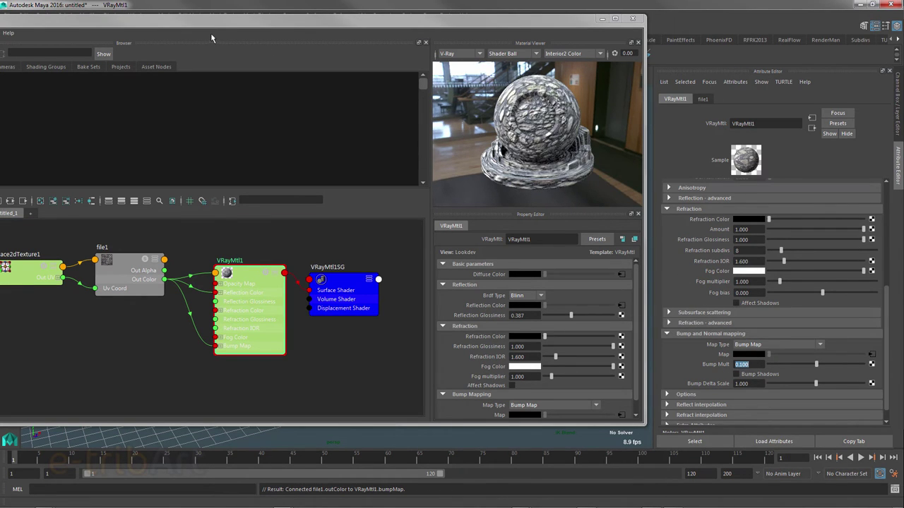
{"action": "left_click_drag", "start_coordinate": [210, 23], "coordinate": [500, 35]}
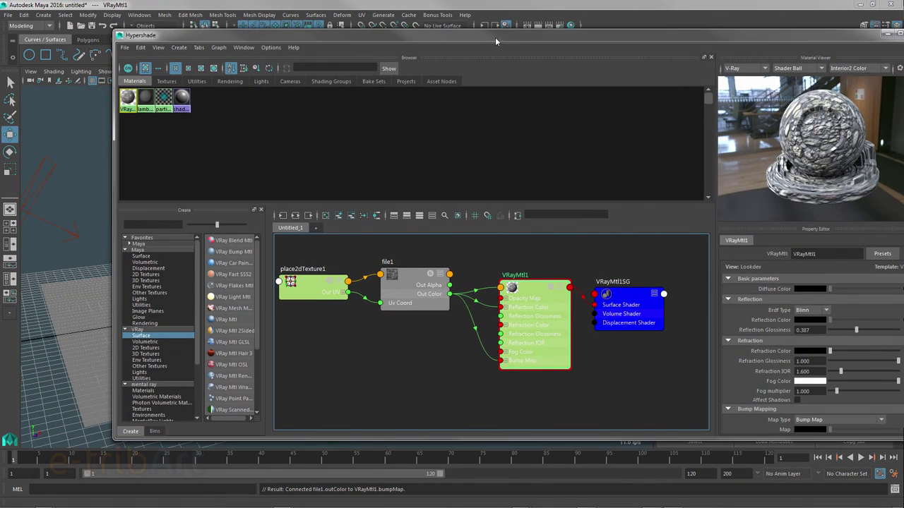
Spread the place2dTexture1, file1 and VRayMtl1 nodes apart in the graph and shift the Hypershade window
{"action": "left_click_drag", "start_coordinate": [308, 284], "coordinate": [284, 284]}
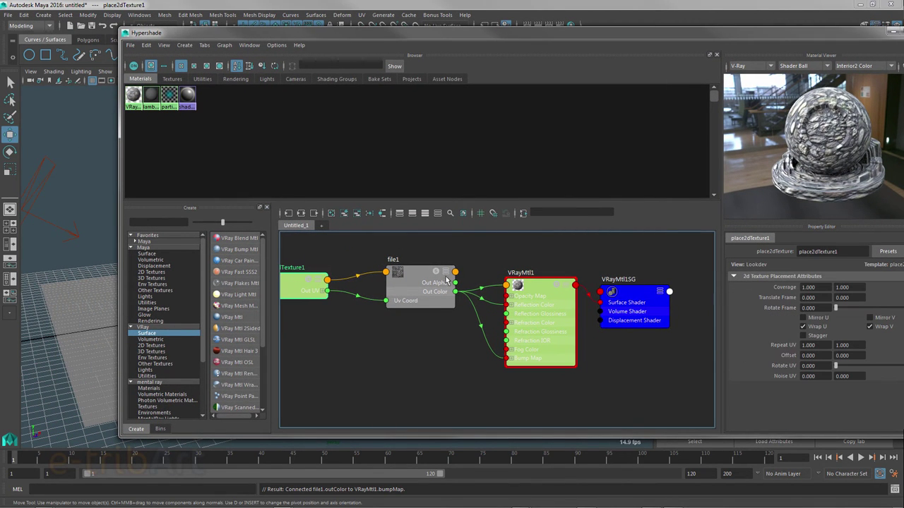
{"action": "left_click_drag", "start_coordinate": [422, 275], "coordinate": [382, 283]}
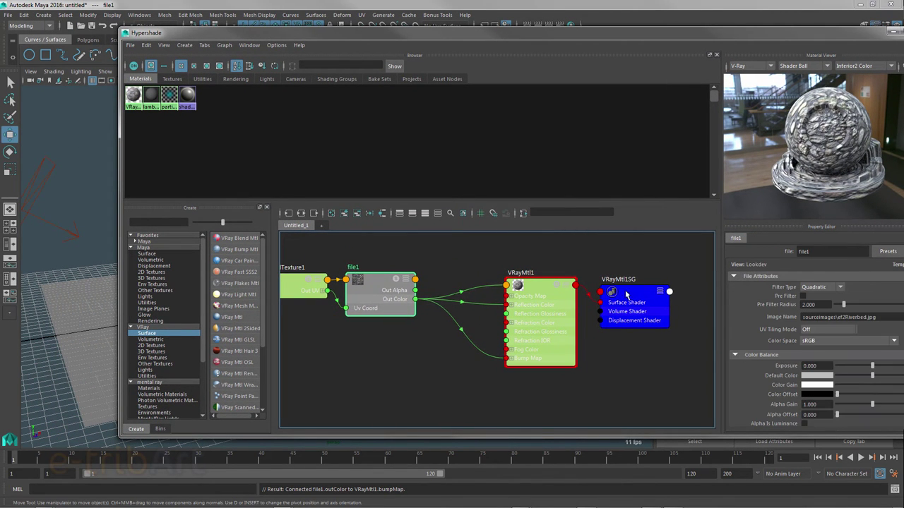
{"action": "left_click_drag", "start_coordinate": [641, 295], "coordinate": [669, 288]}
{"action": "left_click_drag", "start_coordinate": [540, 288], "coordinate": [576, 283]}
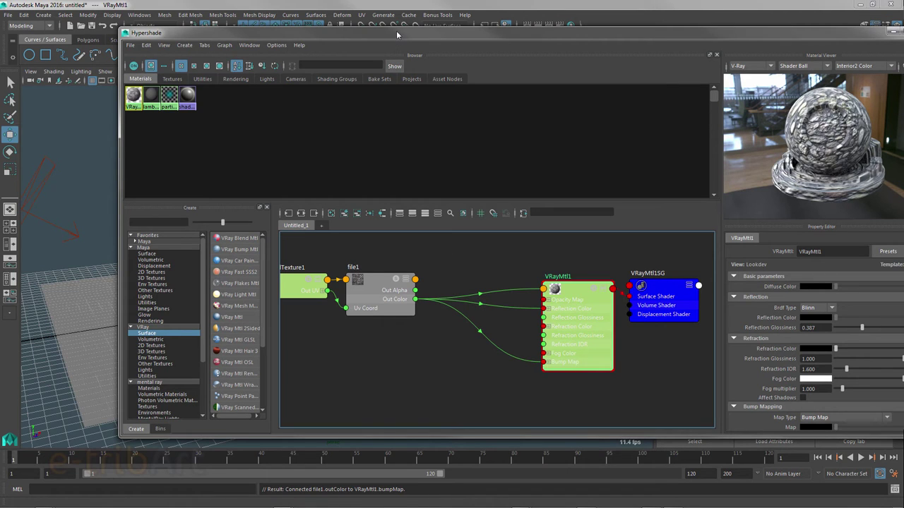
{"action": "mouse_move", "coordinate": [396, 30]}
{"action": "left_mouse_down"}
{"action": "mouse_move", "coordinate": [663, 43]}
{"action": "mouse_move", "coordinate": [656, 51]}
{"action": "mouse_move", "coordinate": [492, 49]}
{"action": "mouse_move", "coordinate": [345, 39]}
{"action": "left_mouse_up"}
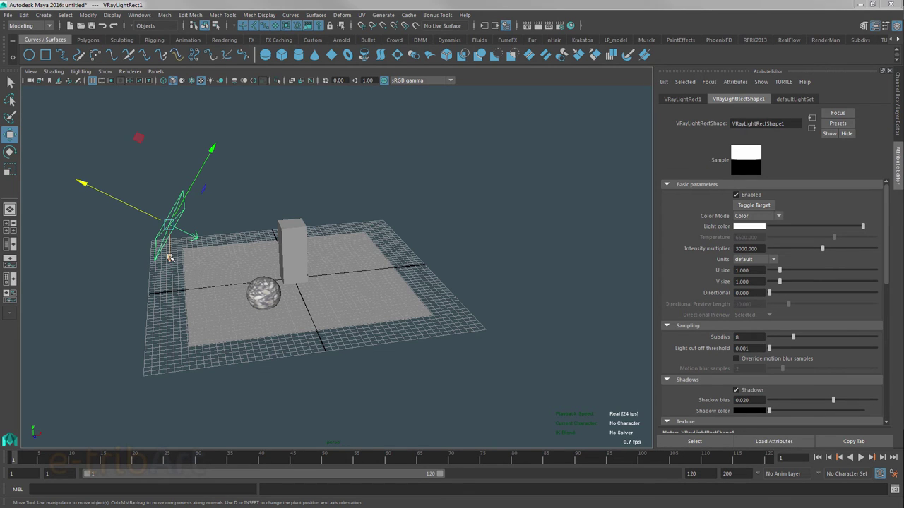
Duplicate the rect light, then move the copy over the ground plane and tilt it down toward the scene
{"action": "mouse_move", "coordinate": [174, 253]}
{"action": "left_mouse_down"}
{"action": "mouse_move", "coordinate": [185, 342]}
{"action": "mouse_move", "coordinate": [182, 322]}
{"action": "mouse_move", "coordinate": [292, 336]}
{"action": "left_mouse_up"}
{"action": "key", "text": "ctrl+d"}
{"action": "key", "text": "e"}
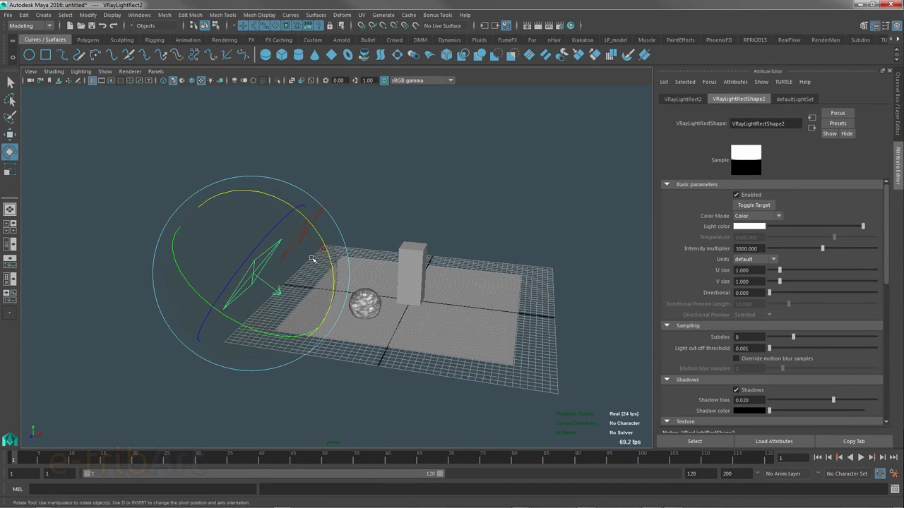
{"action": "left_click_drag", "start_coordinate": [323, 252], "coordinate": [291, 205]}
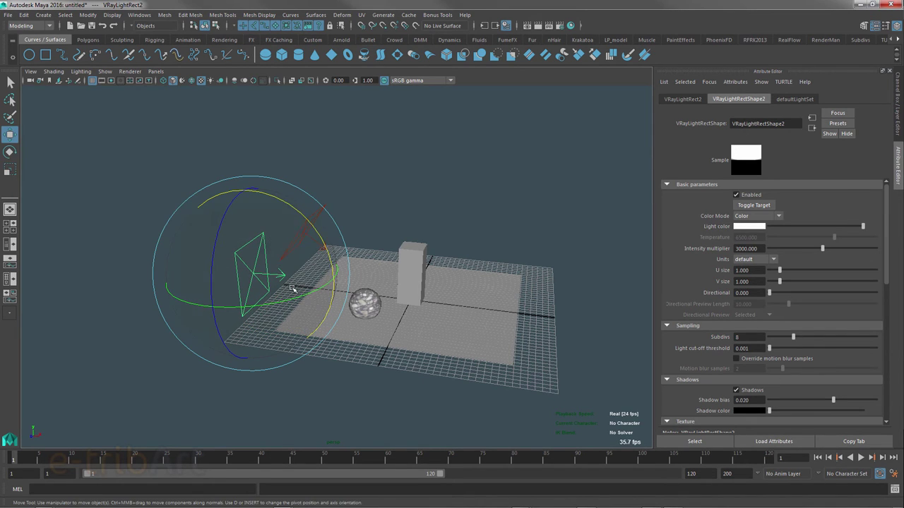
{"action": "key", "text": "w"}
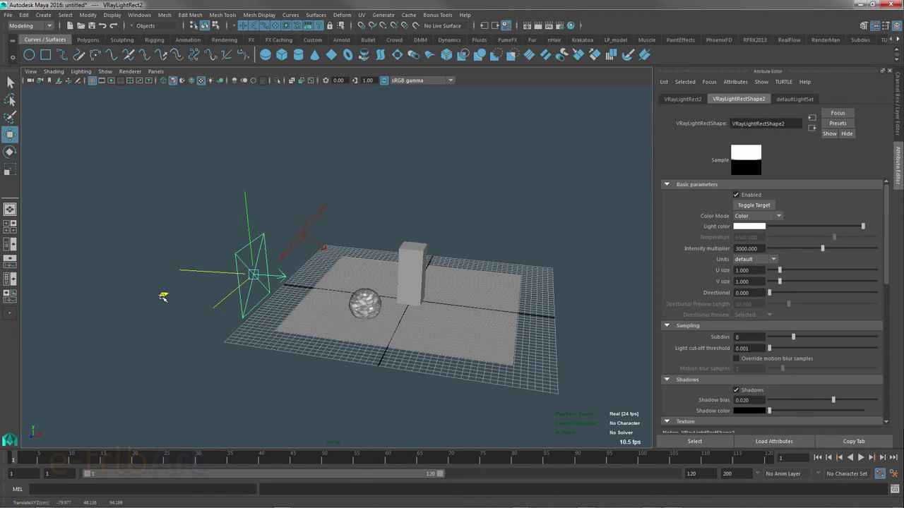
{"action": "mouse_move", "coordinate": [161, 291]}
{"action": "middle_mouse_down"}
{"action": "mouse_move", "coordinate": [365, 339]}
{"action": "mouse_move", "coordinate": [628, 305]}
{"action": "middle_mouse_up"}
{"action": "key", "text": "e"}
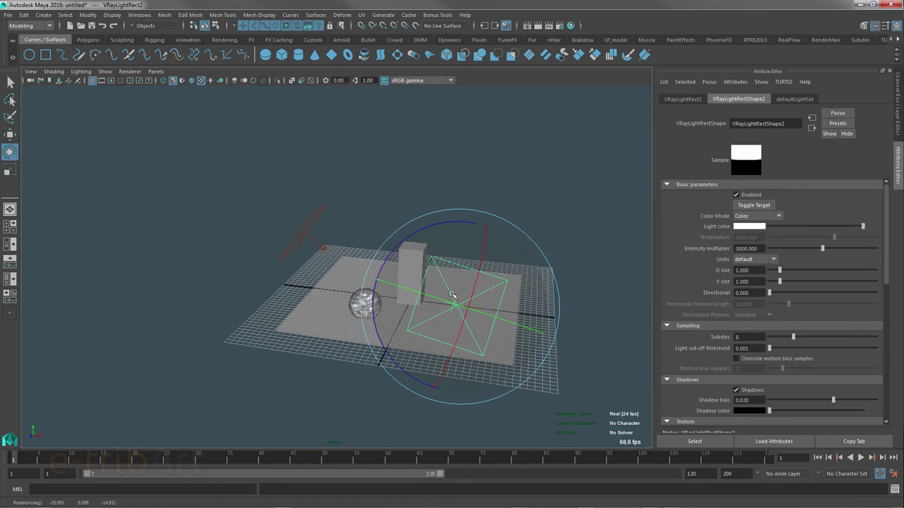
{"action": "mouse_move", "coordinate": [433, 285]}
{"action": "left_mouse_down"}
{"action": "mouse_move", "coordinate": [460, 322]}
{"action": "mouse_move", "coordinate": [473, 308]}
{"action": "left_mouse_up"}
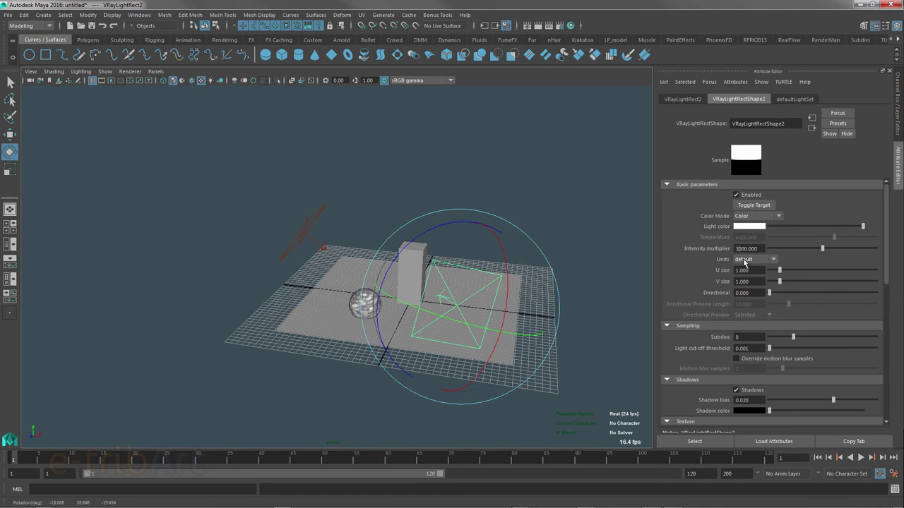
Confirm the new light's intensity of 1000 and render the textured scene with V-Ray
{"action": "key", "text": "Return"}
{"action": "mouse_move", "coordinate": [247, 230]}
{"action": "left_mouse_down", "text": "alt"}
{"action": "mouse_move", "coordinate": [387, 254]}
{"action": "mouse_move", "coordinate": [379, 260]}
{"action": "left_mouse_up", "text": "alt"}
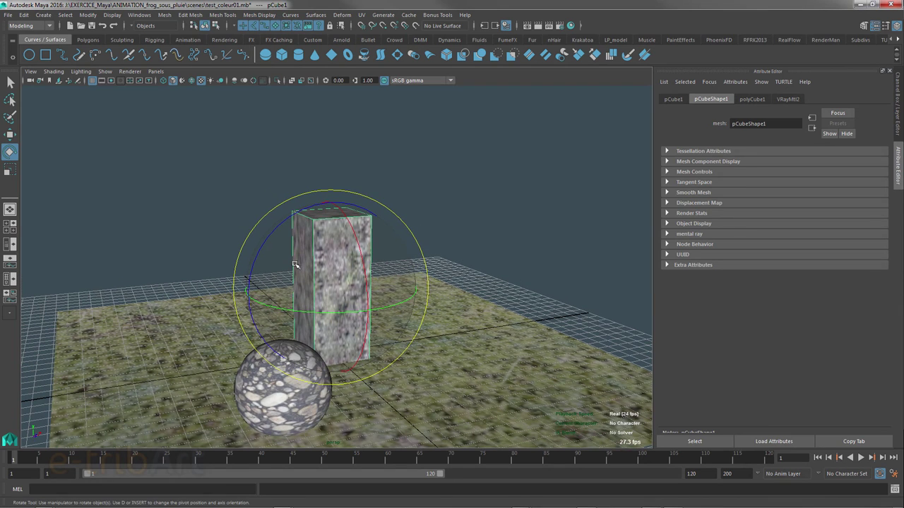
{"action": "left_click", "coordinate": [528, 26]}
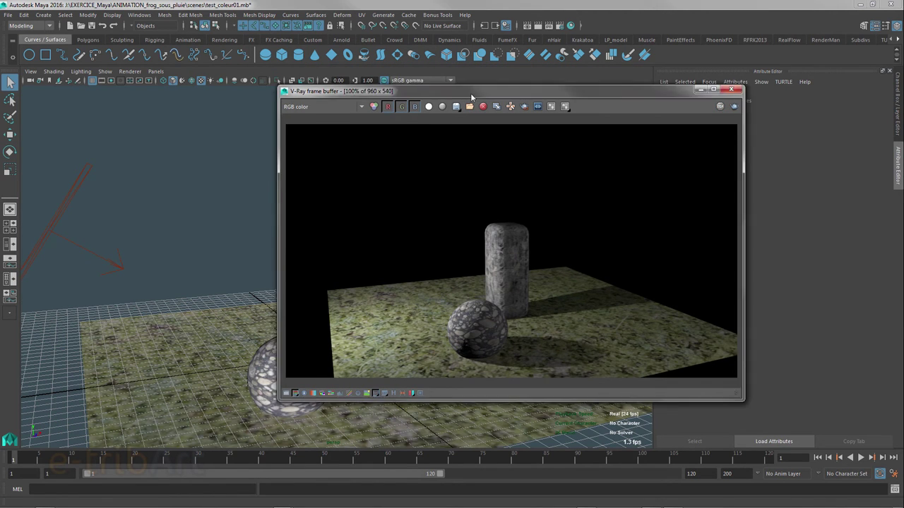
{"action": "left_click_drag", "start_coordinate": [463, 97], "coordinate": [530, 93]}
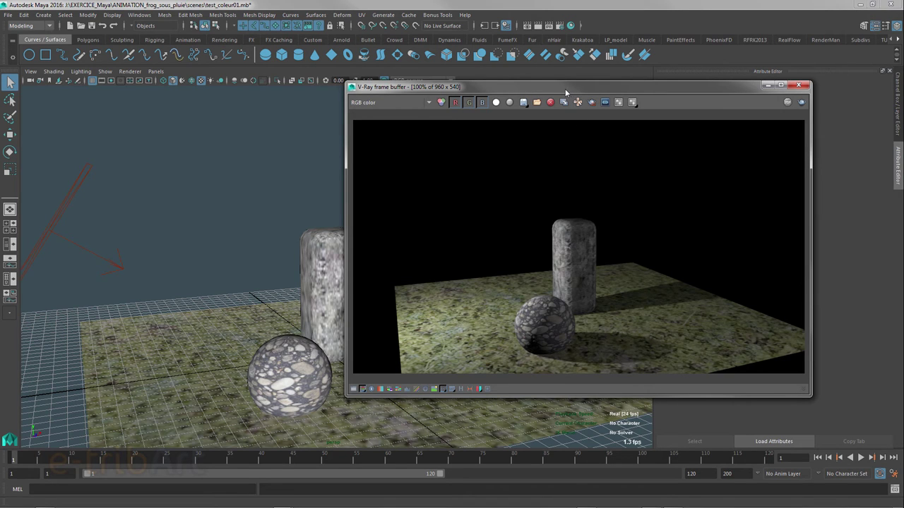
{"action": "left_click_drag", "start_coordinate": [565, 88], "coordinate": [552, 82]}
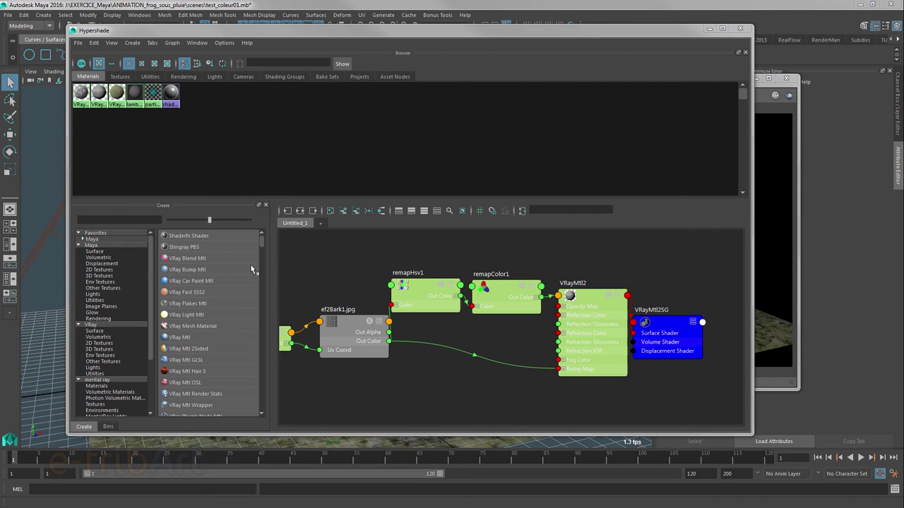
Connect ef2Bark1.jpg Out Color to remapHsv1 Color and rearrange the VRayMtl2 network nodes
{"action": "left_click_drag", "start_coordinate": [400, 306], "coordinate": [372, 309]}
{"action": "left_click_drag", "start_coordinate": [658, 325], "coordinate": [691, 312]}
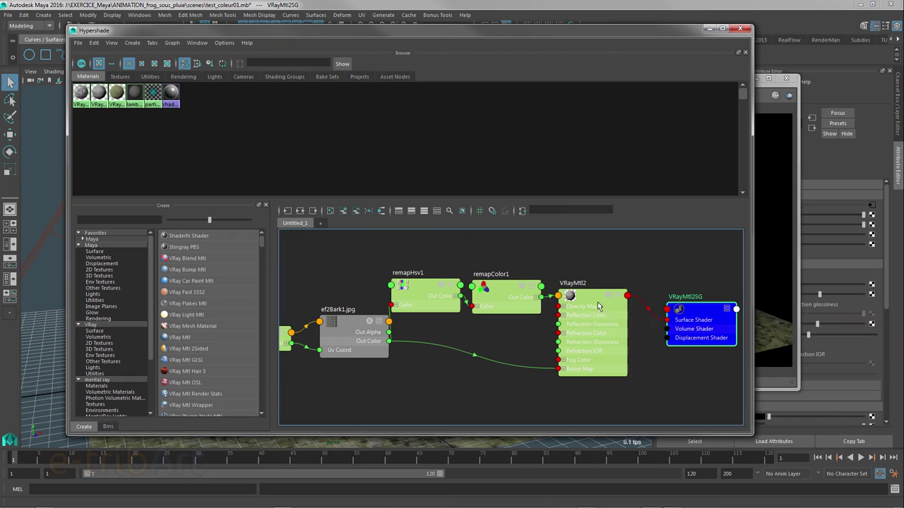
{"action": "left_click_drag", "start_coordinate": [598, 303], "coordinate": [612, 294]}
{"action": "left_click_drag", "start_coordinate": [433, 287], "coordinate": [434, 290]}
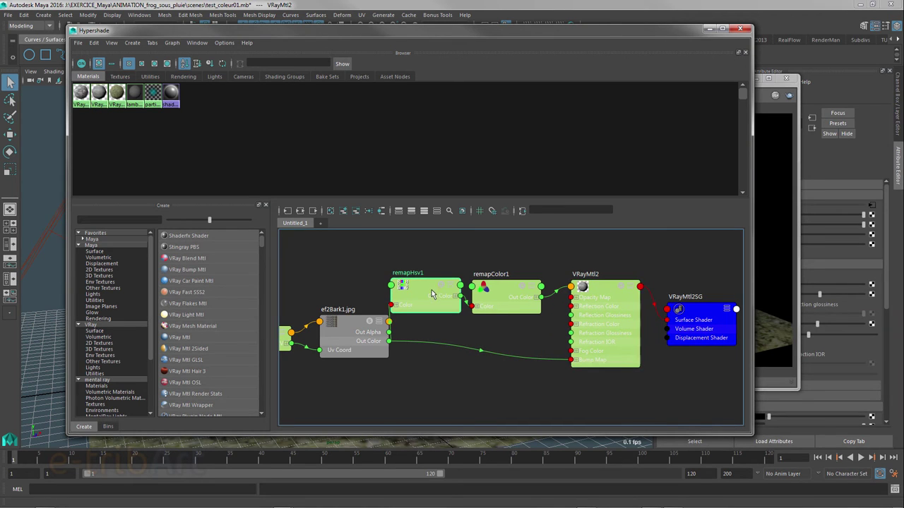
{"action": "left_click_drag", "start_coordinate": [503, 291], "coordinate": [513, 290]}
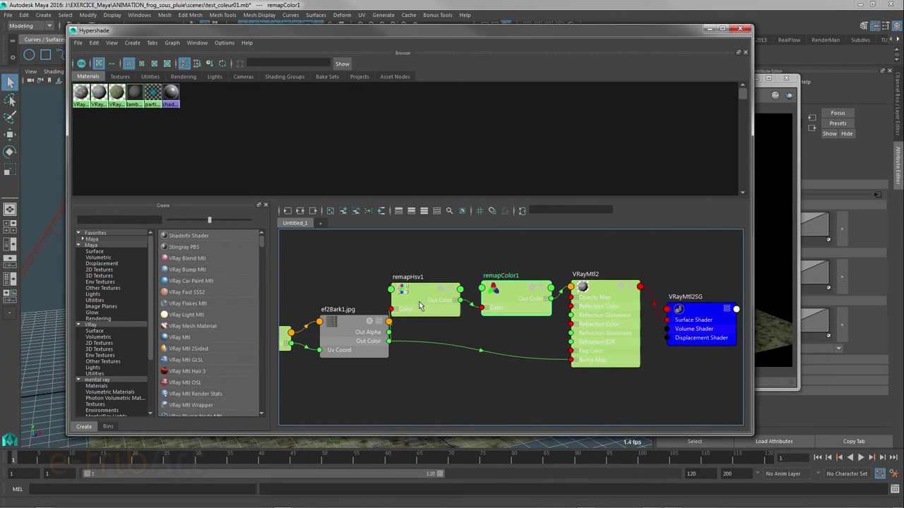
{"action": "left_click_drag", "start_coordinate": [415, 293], "coordinate": [420, 291]}
{"action": "mouse_move", "coordinate": [349, 331]}
{"action": "left_mouse_down"}
{"action": "mouse_move", "coordinate": [326, 299]}
{"action": "mouse_move", "coordinate": [327, 311]}
{"action": "left_mouse_up"}
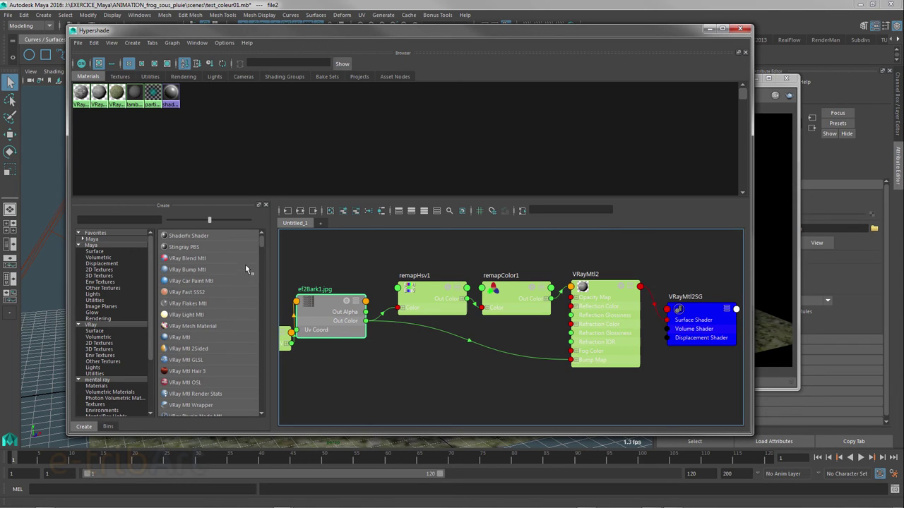
Show the Maya Utilities node types in the Create panel
{"action": "left_click", "coordinate": [95, 300]}
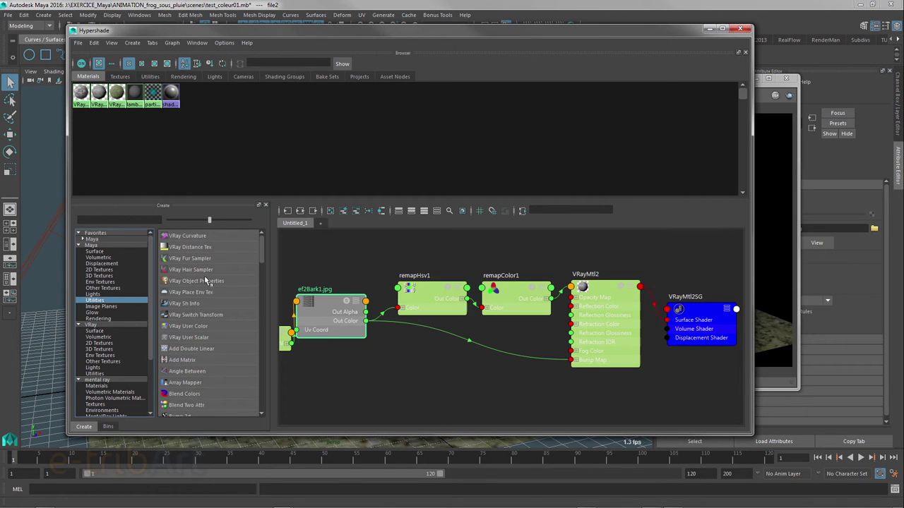
{"action": "mouse_move", "coordinate": [262, 256]}
{"action": "left_mouse_down"}
{"action": "mouse_move", "coordinate": [262, 386]}
{"action": "mouse_move", "coordinate": [264, 377]}
{"action": "left_mouse_up"}
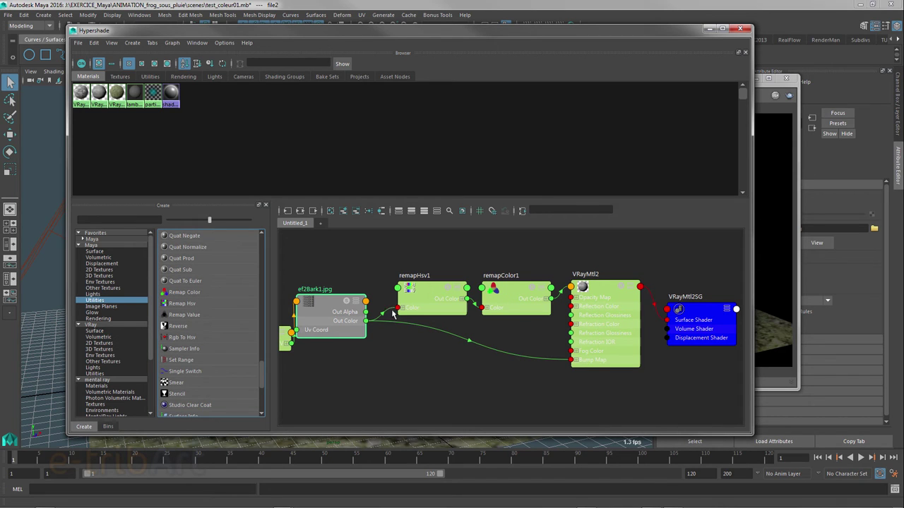
{"action": "scroll", "coordinate": [413, 317], "scroll_direction": "up", "scroll_amount": 2}
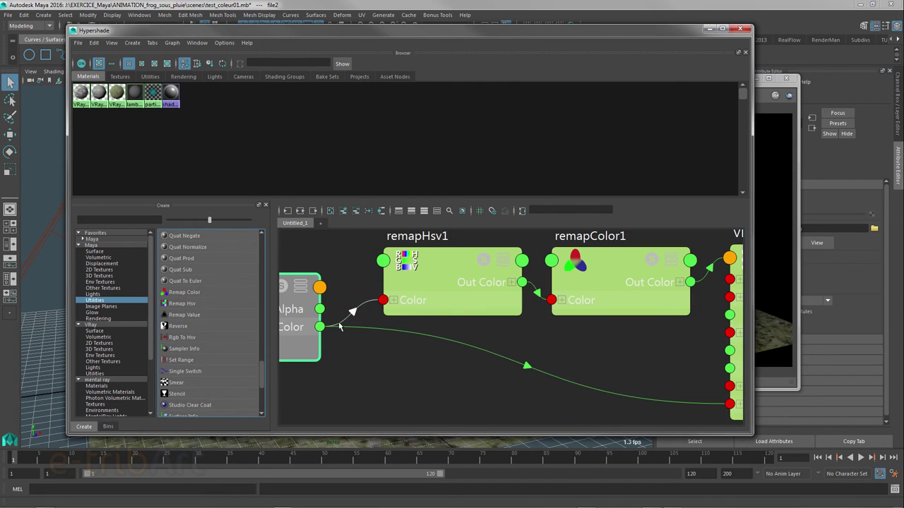
Select remapHsv1 and lower its Saturation curve's end value to 0.520
{"action": "left_click", "coordinate": [469, 319]}
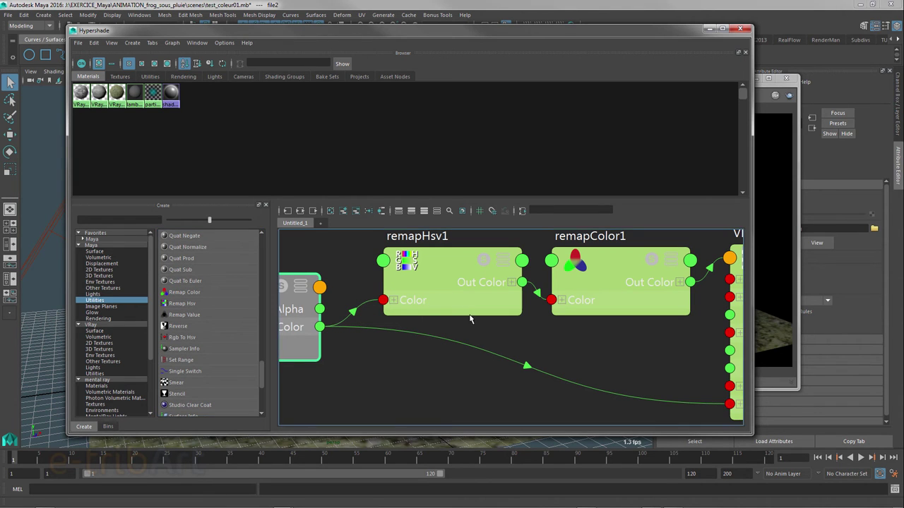
{"action": "middle_click_drag", "start_coordinate": [470, 319], "coordinate": [382, 329]}
{"action": "left_click", "coordinate": [367, 271]}
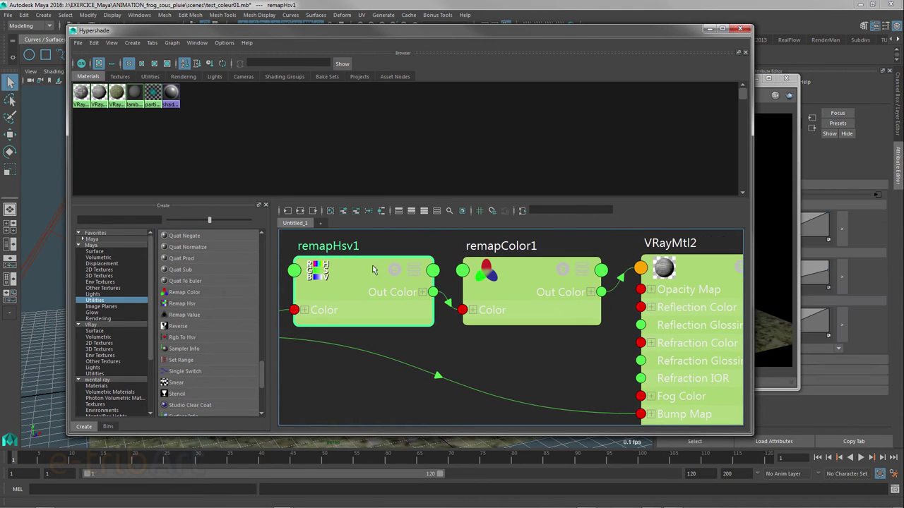
{"action": "left_click_drag", "start_coordinate": [613, 32], "coordinate": [538, 34]}
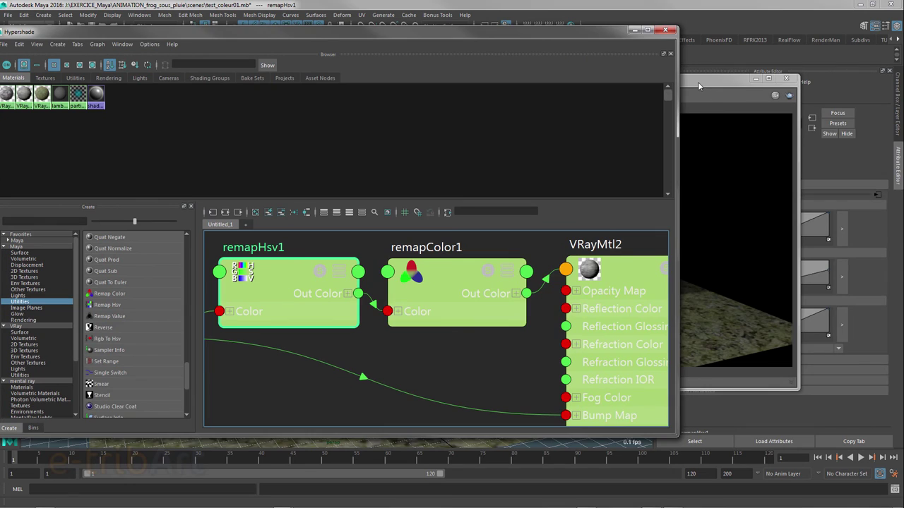
{"action": "left_click_drag", "start_coordinate": [699, 85], "coordinate": [903, 43]}
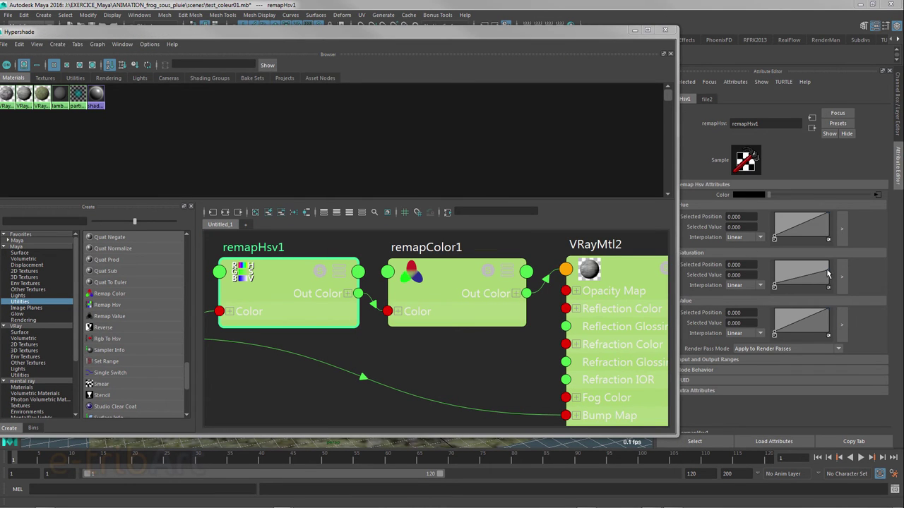
{"action": "left_click_drag", "start_coordinate": [828, 266], "coordinate": [831, 276]}
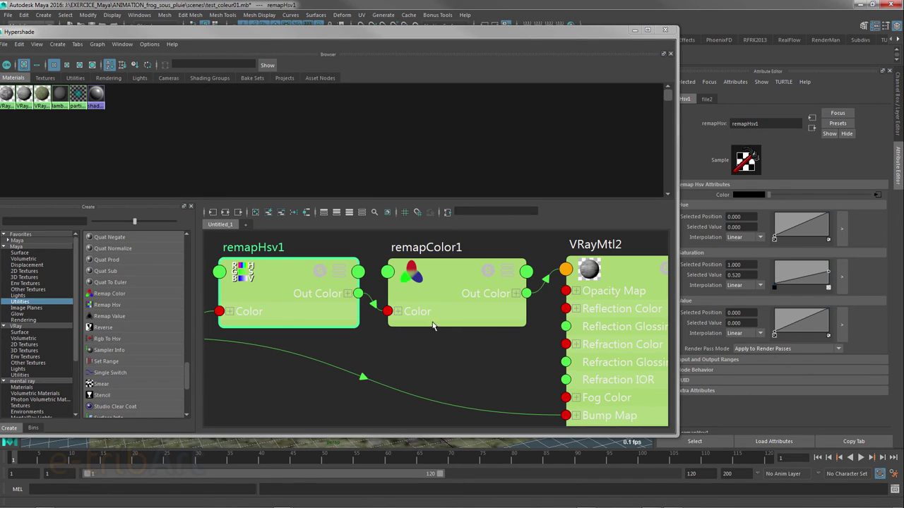
Set remapColor1's red, green and blue curve end values to 0.300, 0.260 and 0.160
{"action": "left_click", "coordinate": [456, 275]}
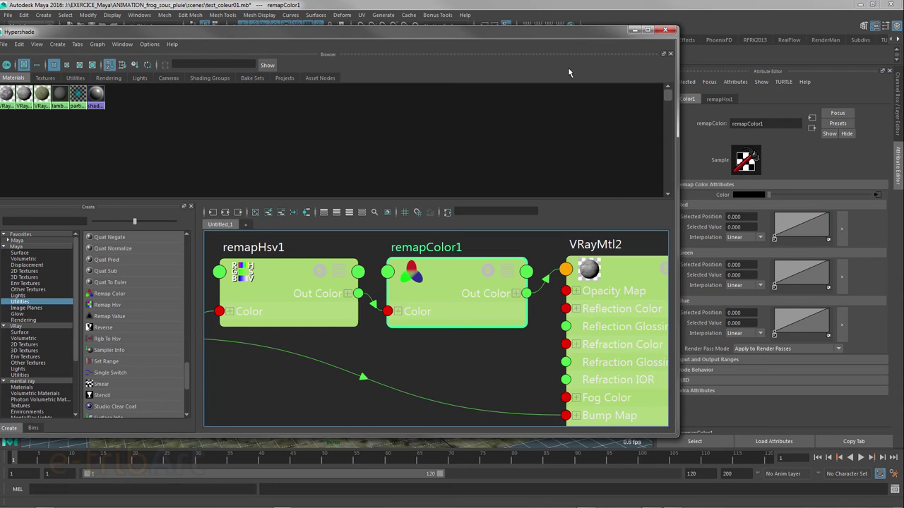
{"action": "left_click_drag", "start_coordinate": [572, 33], "coordinate": [543, 31]}
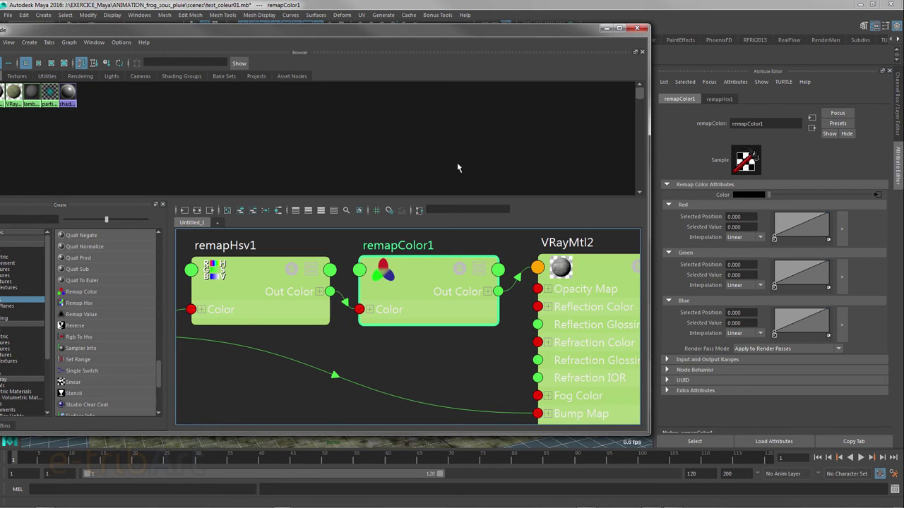
{"action": "mouse_move", "coordinate": [411, 33]}
{"action": "left_mouse_down"}
{"action": "mouse_move", "coordinate": [518, 35]}
{"action": "mouse_move", "coordinate": [413, 175]}
{"action": "left_mouse_up"}
{"action": "left_click_drag", "start_coordinate": [553, 181], "coordinate": [523, 128]}
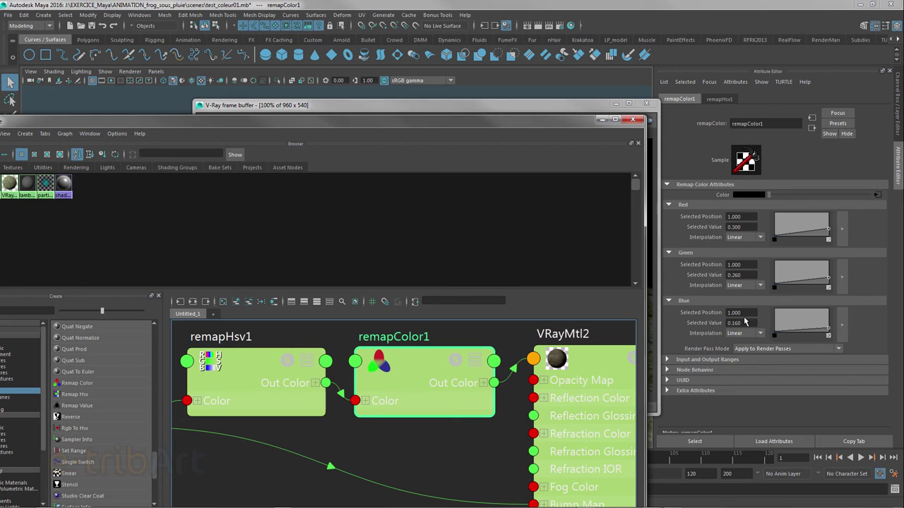
Show VRayMtl2 and the other materials as extra large swatches, then move the Hypershade aside to reveal the scene
{"action": "left_click_drag", "start_coordinate": [327, 121], "coordinate": [552, 127]}
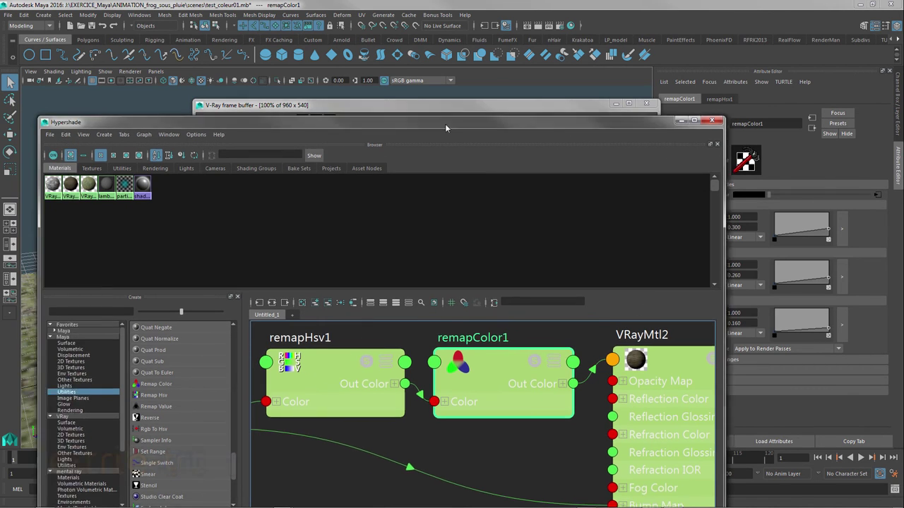
{"action": "left_click", "coordinate": [222, 188]}
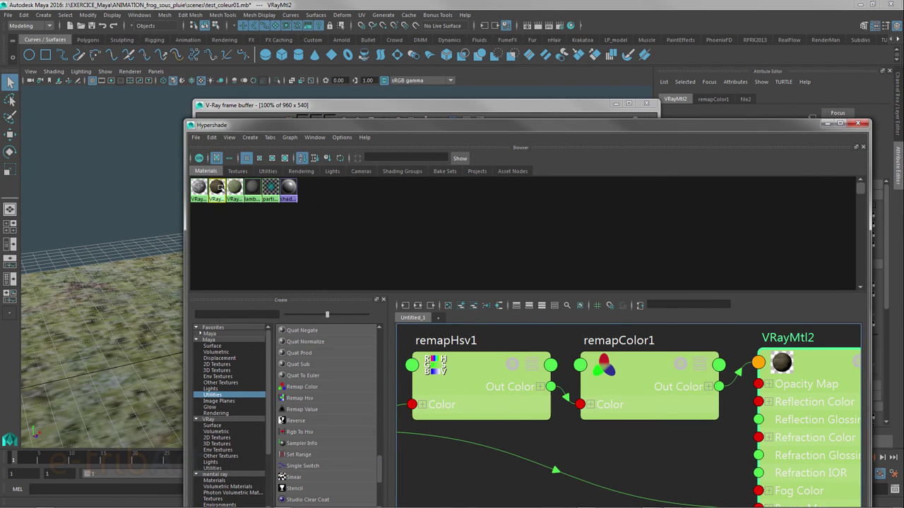
{"action": "left_click", "coordinate": [284, 159]}
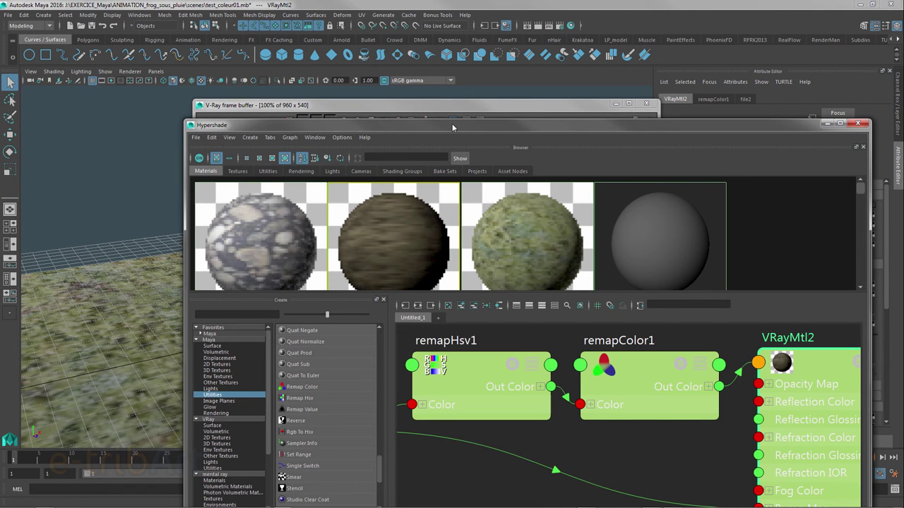
{"action": "mouse_move", "coordinate": [452, 124]}
{"action": "left_mouse_down"}
{"action": "mouse_move", "coordinate": [375, 173]}
{"action": "mouse_move", "coordinate": [286, 283]}
{"action": "mouse_move", "coordinate": [316, 382]}
{"action": "left_mouse_up"}
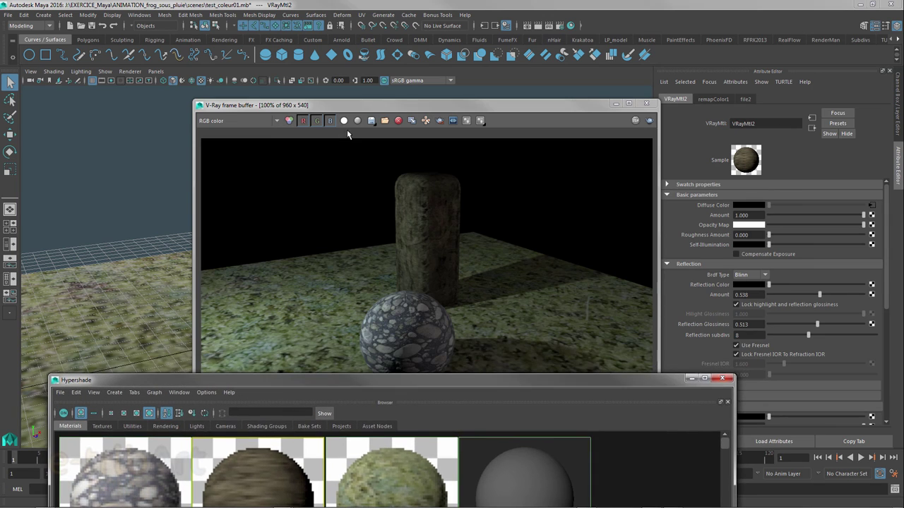
{"action": "left_click_drag", "start_coordinate": [212, 105], "coordinate": [889, 90]}
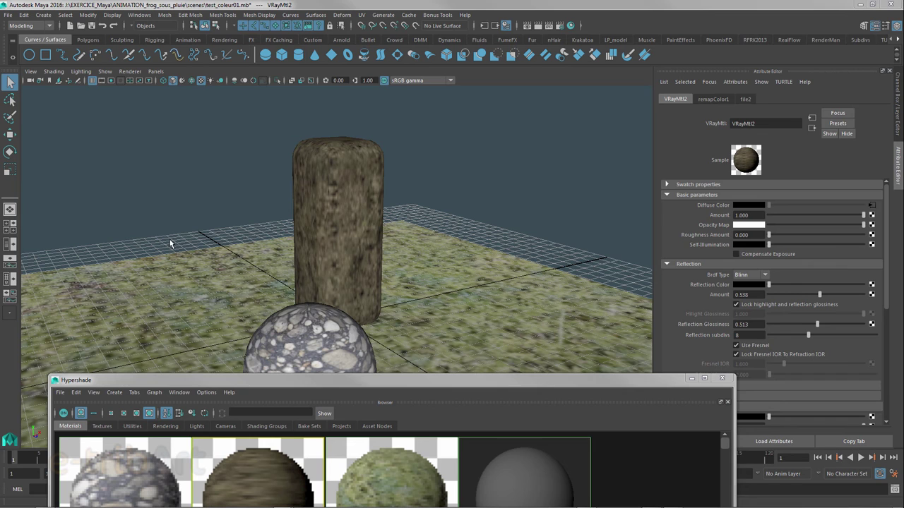
From the Outliner, check VRayLightRect1's colour, then set VRayLightRect2's light colour to bluish grey
{"action": "left_click", "coordinate": [140, 14]}
{"action": "left_click", "coordinate": [164, 98]}
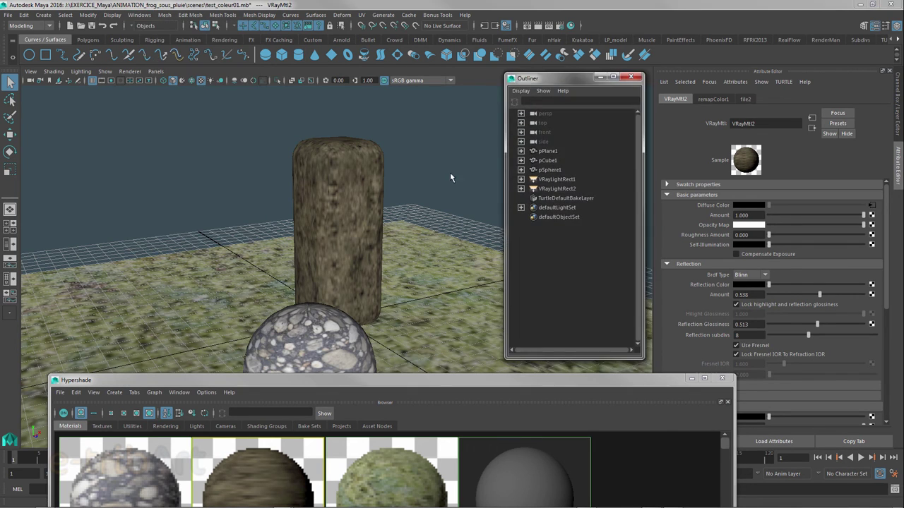
{"action": "left_click", "coordinate": [543, 179]}
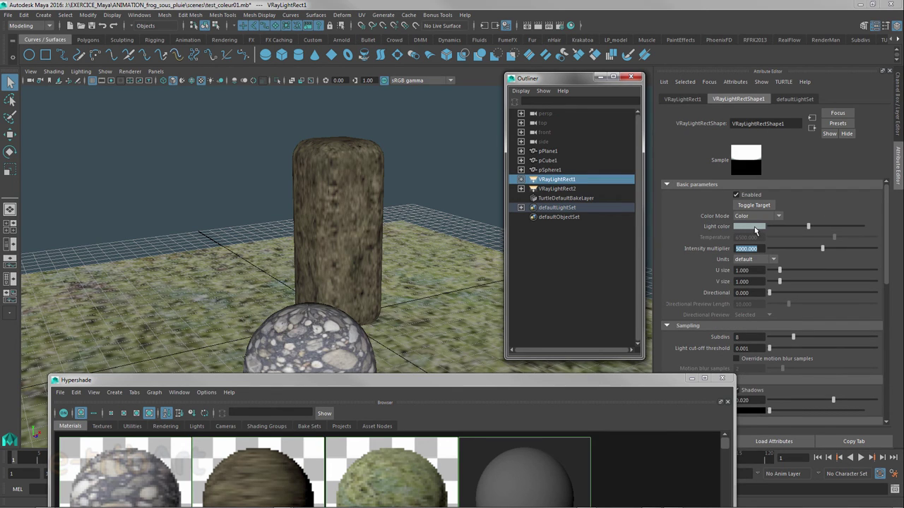
{"action": "left_click", "coordinate": [754, 227]}
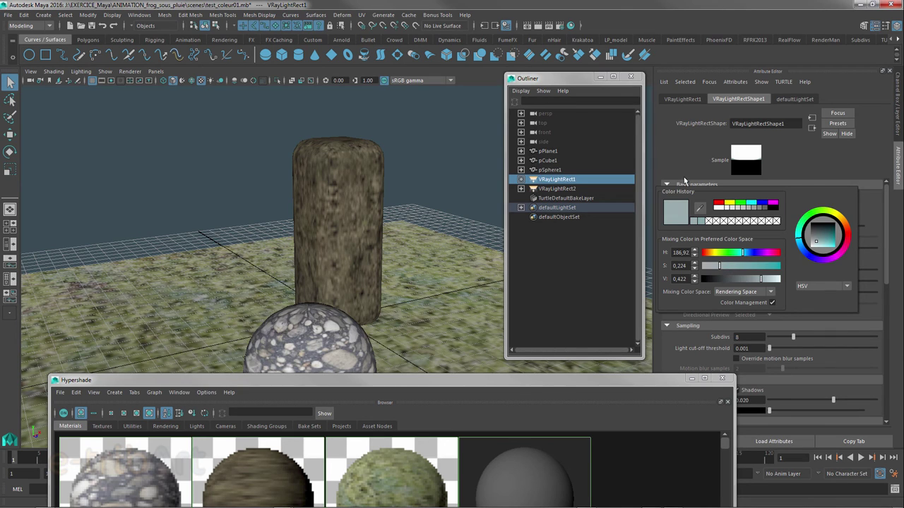
{"action": "left_click", "coordinate": [556, 190]}
{"action": "left_click", "coordinate": [741, 227]}
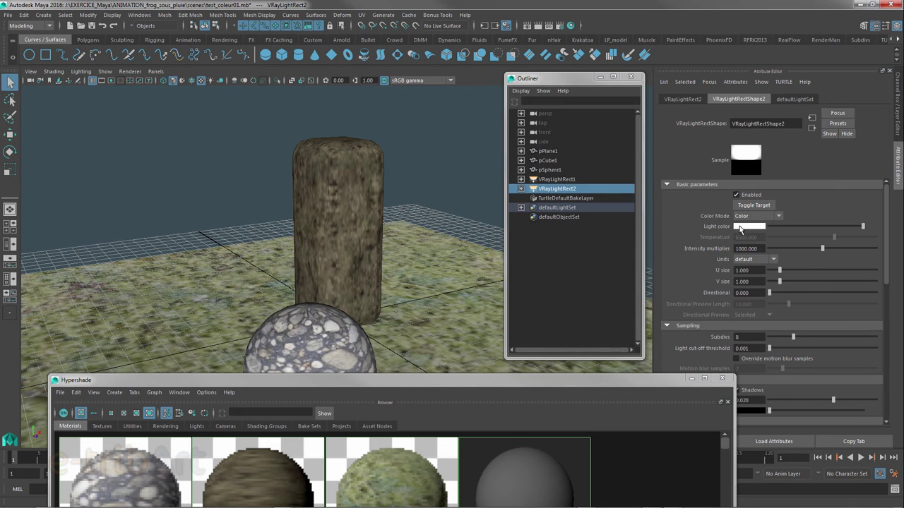
{"action": "left_click", "coordinate": [677, 222]}
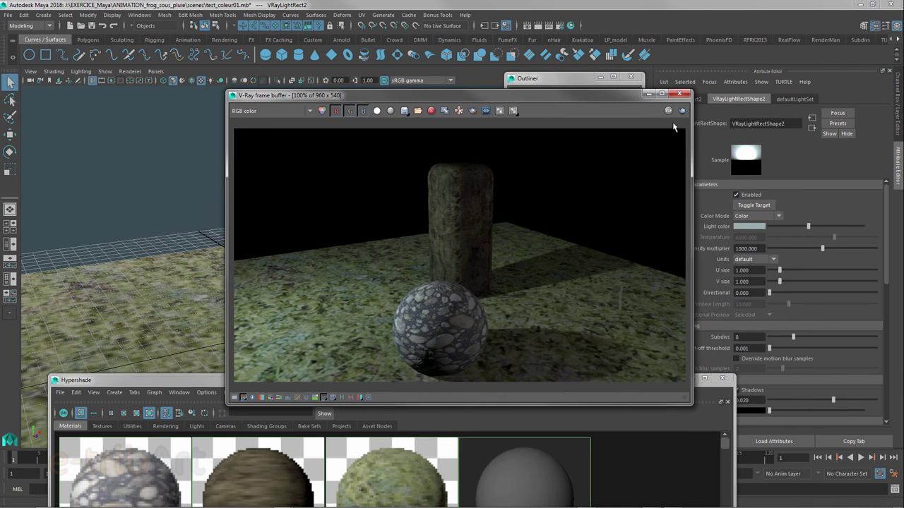
Re-render, then raise VRayLightRect2's intensity multiplier to 3000 and render again
{"action": "left_click", "coordinate": [682, 112]}
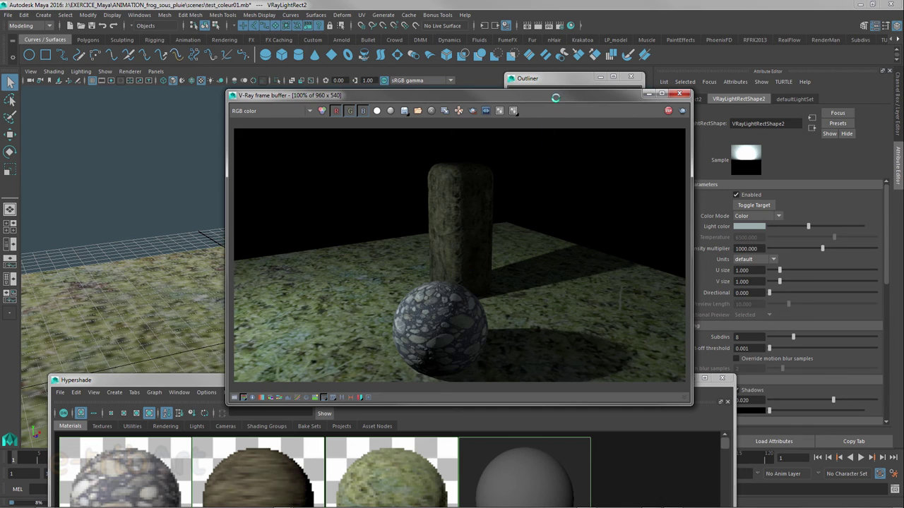
{"action": "left_click_drag", "start_coordinate": [556, 98], "coordinate": [447, 94]}
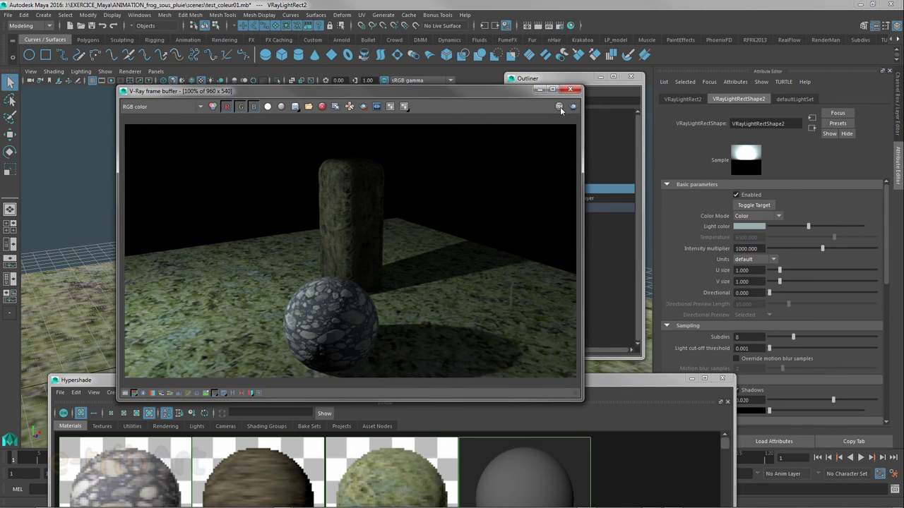
{"action": "left_click", "coordinate": [740, 250]}
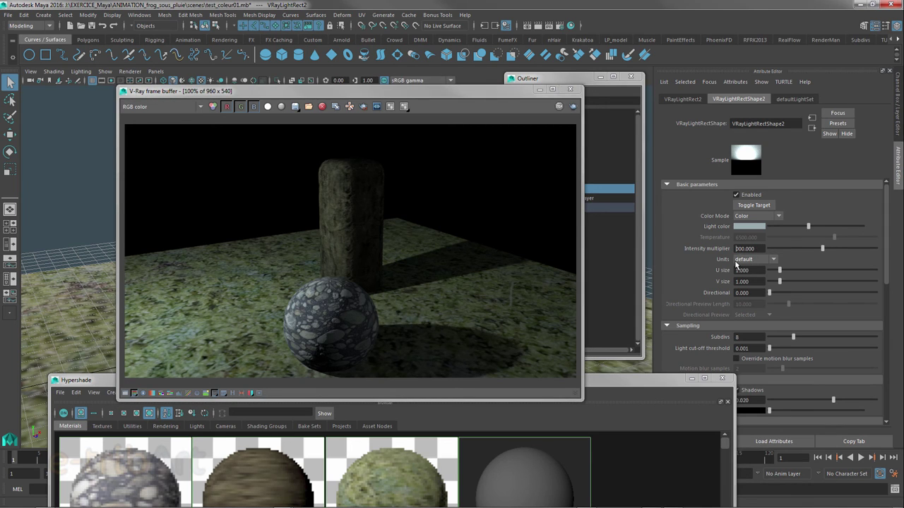
{"action": "type", "text": "3000.000"}
{"action": "key", "text": "Return"}
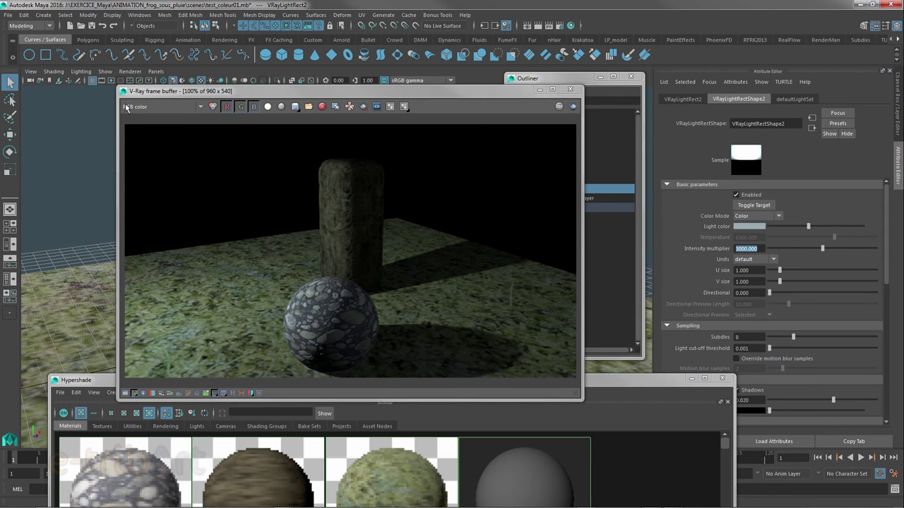
{"action": "left_click", "coordinate": [573, 107]}
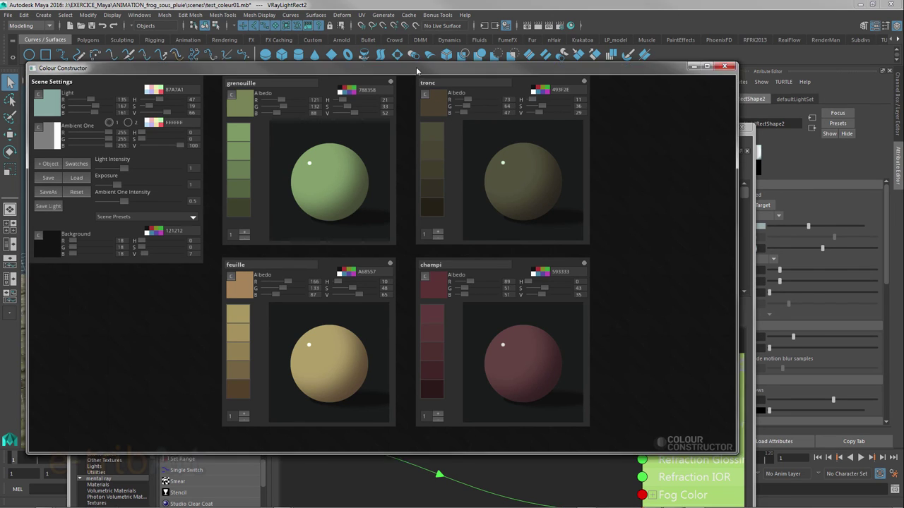
Align the Colour Constructor palette below the Hypershade material swatches and bring the V-Ray render forward
{"action": "left_click_drag", "start_coordinate": [416, 68], "coordinate": [415, 296]}
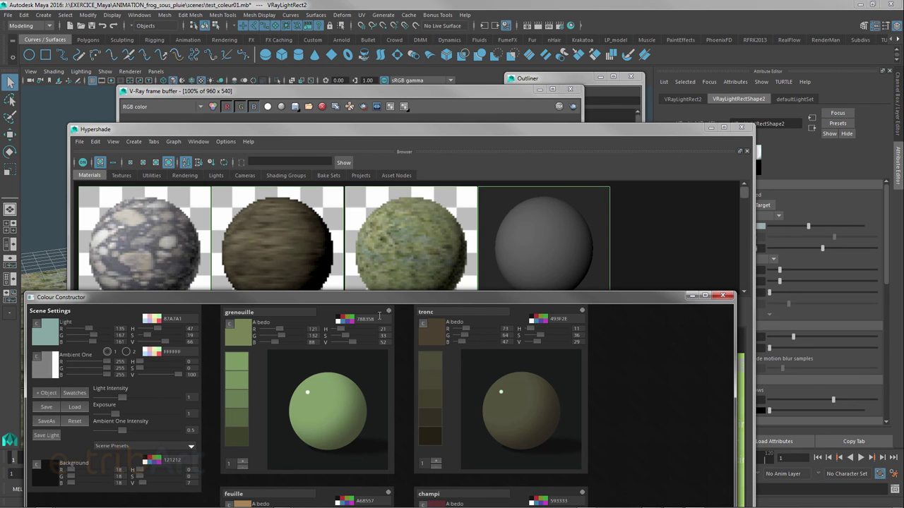
{"action": "left_click_drag", "start_coordinate": [366, 298], "coordinate": [370, 323]}
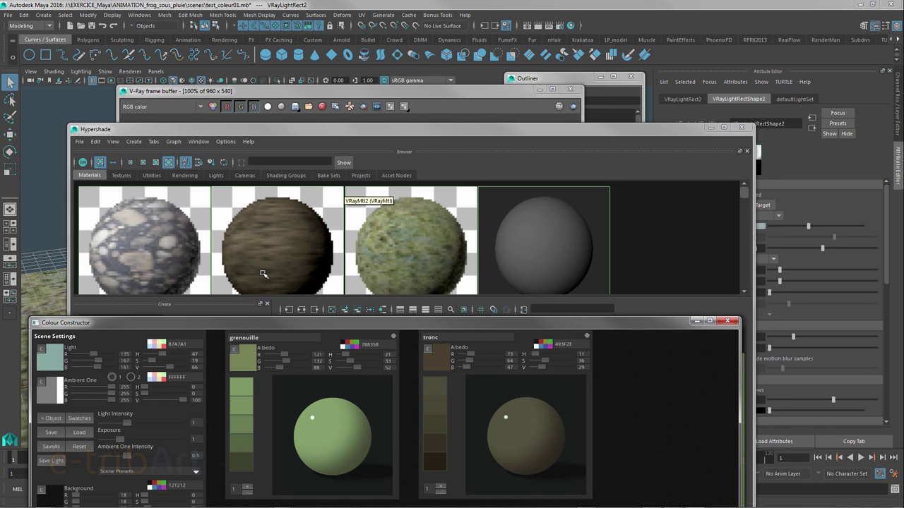
{"action": "mouse_move", "coordinate": [285, 323]}
{"action": "left_mouse_down"}
{"action": "mouse_move", "coordinate": [276, 325]}
{"action": "mouse_move", "coordinate": [290, 307]}
{"action": "left_mouse_up"}
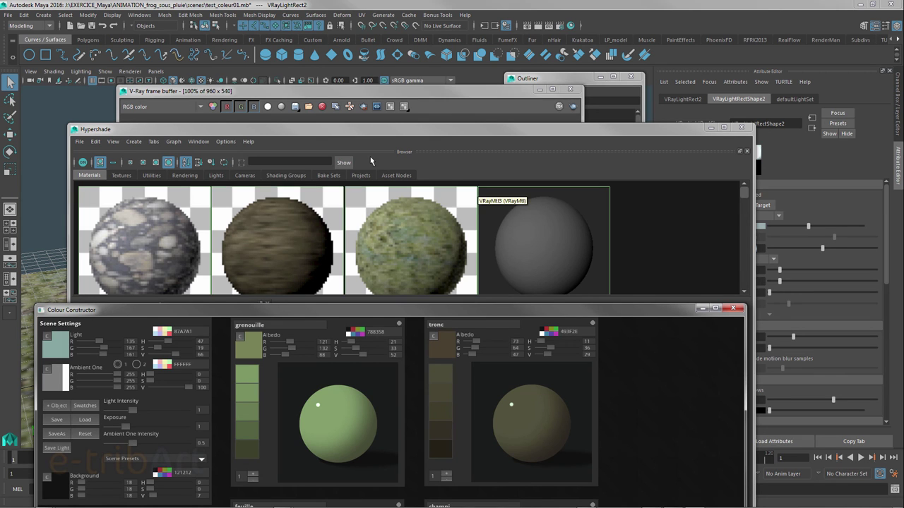
{"action": "mouse_move", "coordinate": [360, 91]}
{"action": "left_mouse_down"}
{"action": "mouse_move", "coordinate": [366, 81]}
{"action": "mouse_move", "coordinate": [325, 60]}
{"action": "left_mouse_up"}
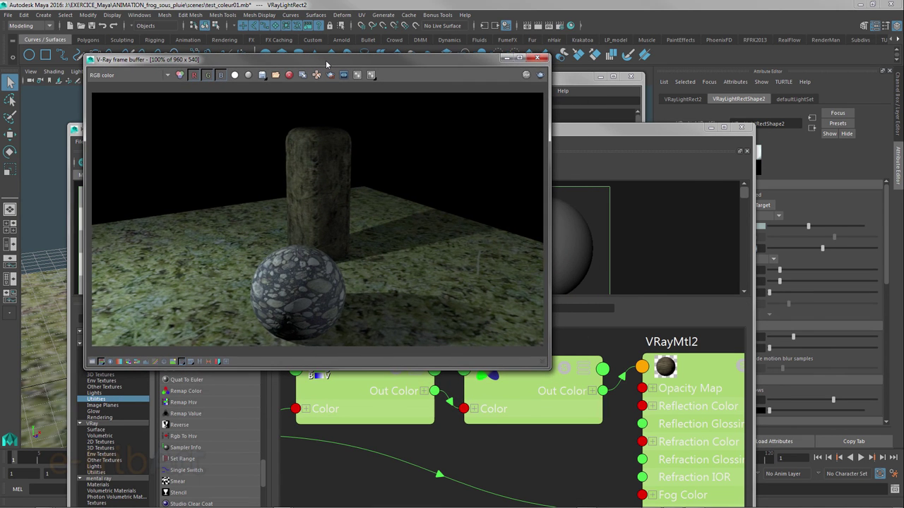
Bring the Hypershade forward, then move it aside to uncover the render
{"action": "left_click", "coordinate": [581, 131]}
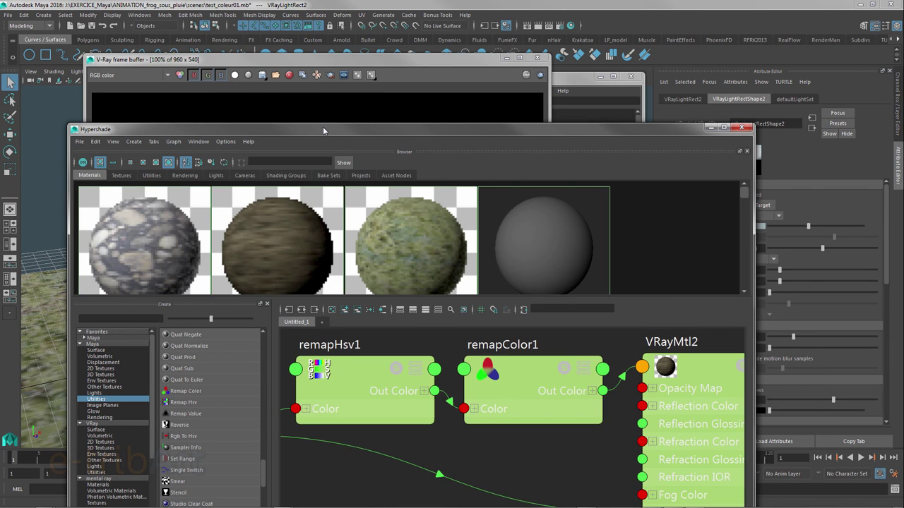
{"action": "left_click_drag", "start_coordinate": [323, 127], "coordinate": [346, 130]}
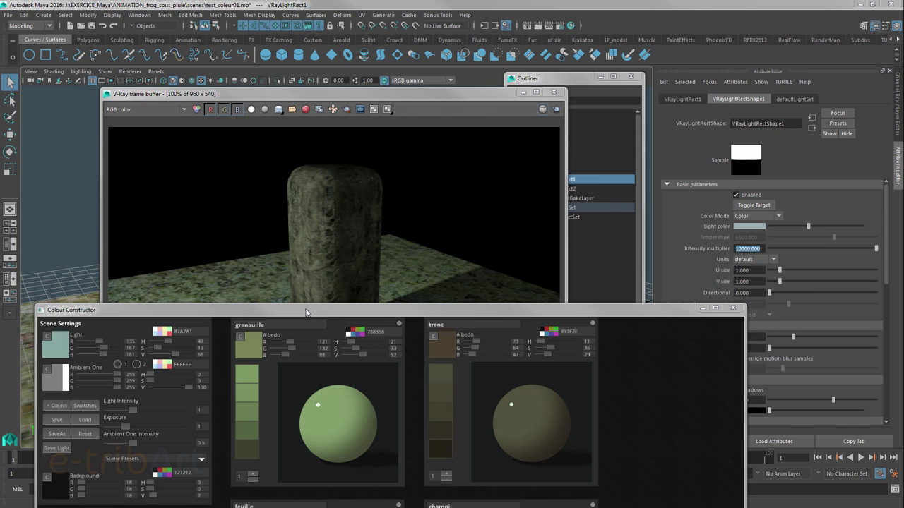
Raise the Colour Constructor window until the grenouille, tronc, feuille and champi palettes are all visible
{"action": "left_click_drag", "start_coordinate": [306, 310], "coordinate": [317, 93]}
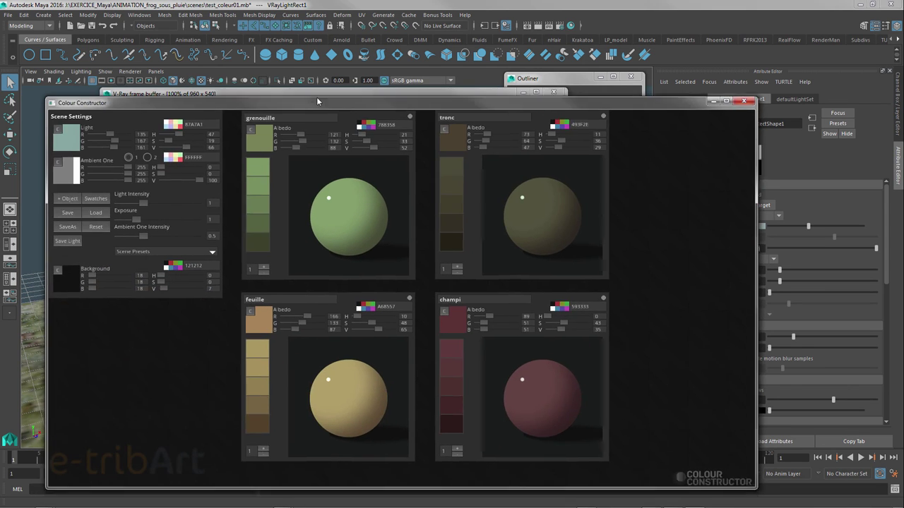